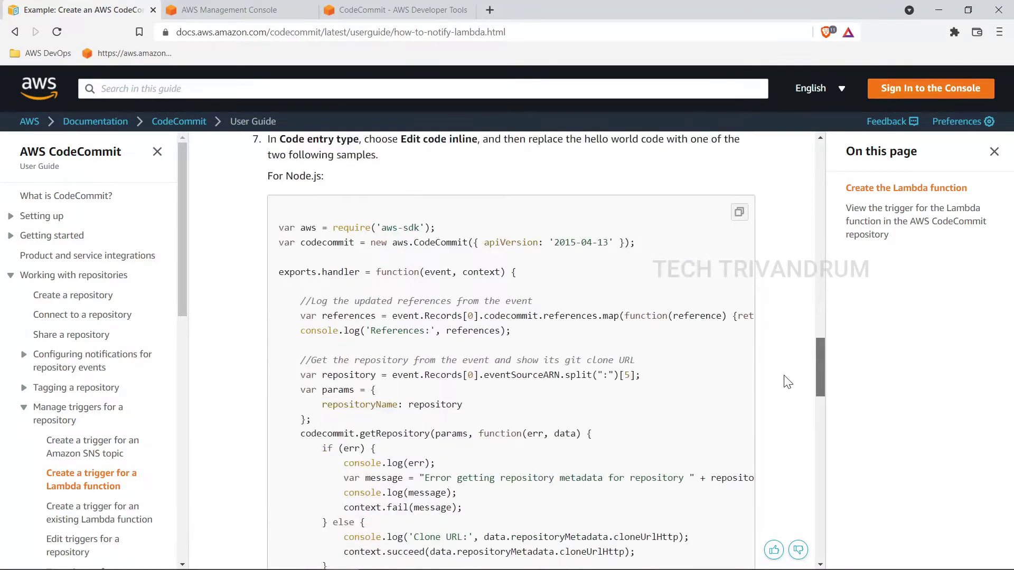
- Review the Node.js and Python sample Lambda code in the CodeCommit trigger guide
{"action": "left_click_drag", "start_coordinate": [385, 243], "coordinate": [595, 336]}
{"action": "left_click_drag", "start_coordinate": [821, 370], "coordinate": [823, 437]}
{"action": "left_click_drag", "start_coordinate": [467, 294], "coordinate": [501, 379]}
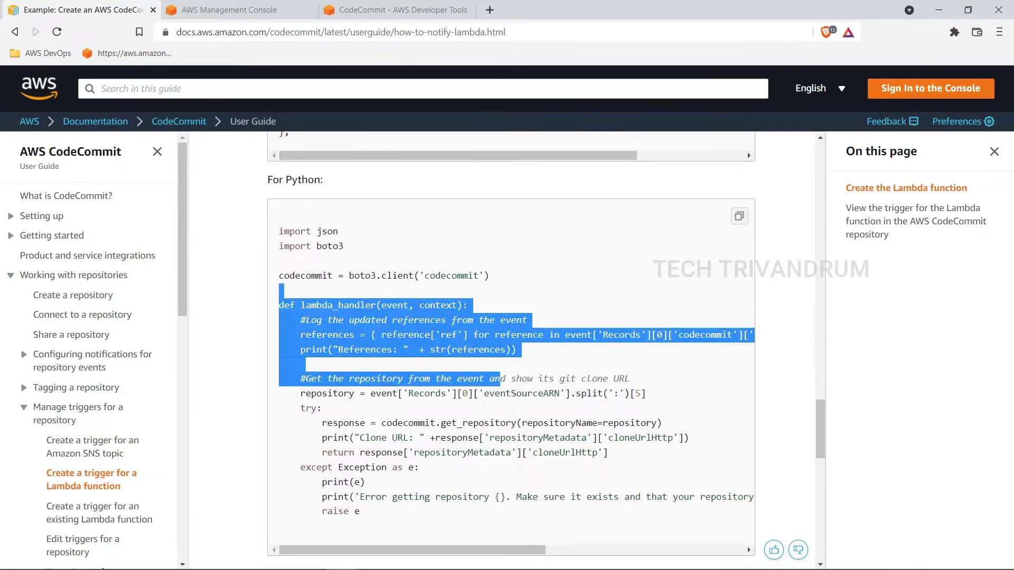
{"action": "left_click", "coordinate": [598, 283]}
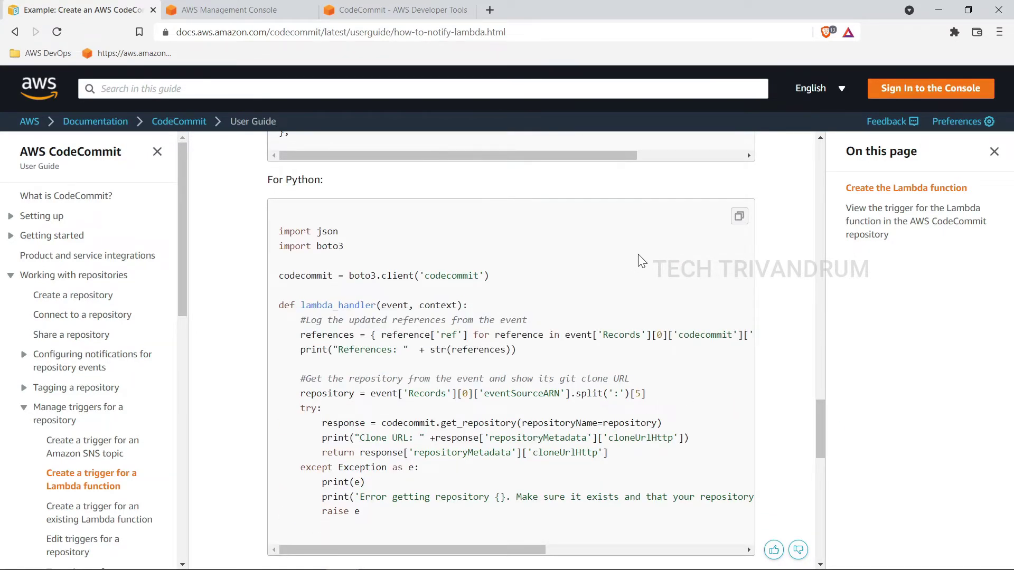
{"action": "left_click_drag", "start_coordinate": [822, 423], "coordinate": [834, 202]}
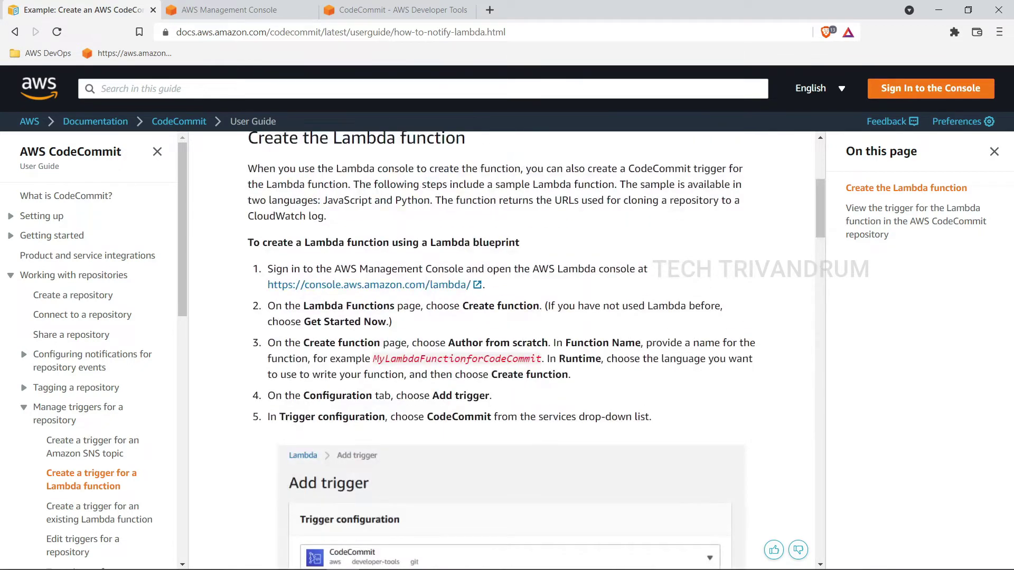
- Search the AWS Management Console for lambda and open the Lambda service in a separate browser tab
{"action": "left_click", "coordinate": [278, 14]}
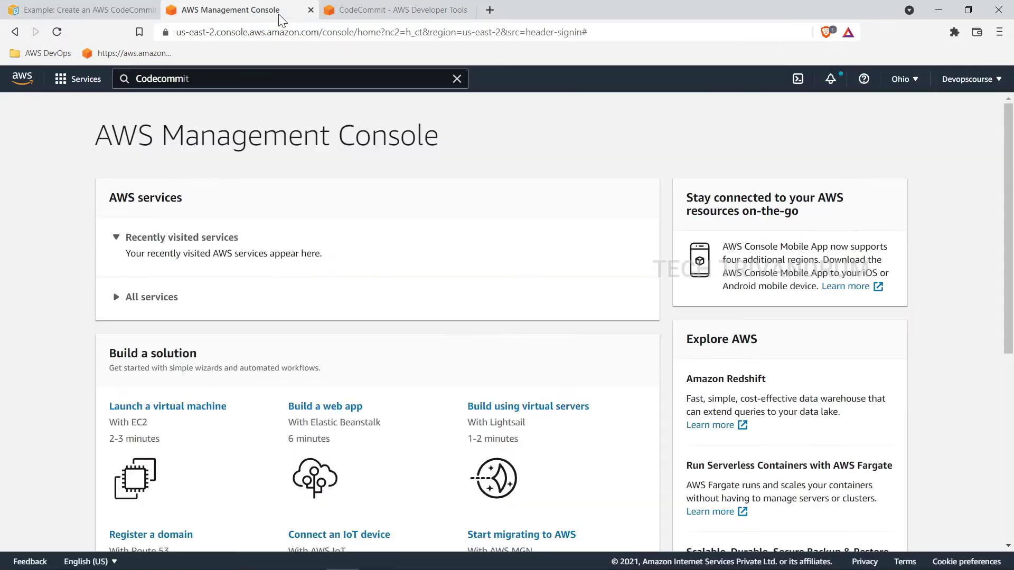
{"action": "left_click", "coordinate": [158, 79]}
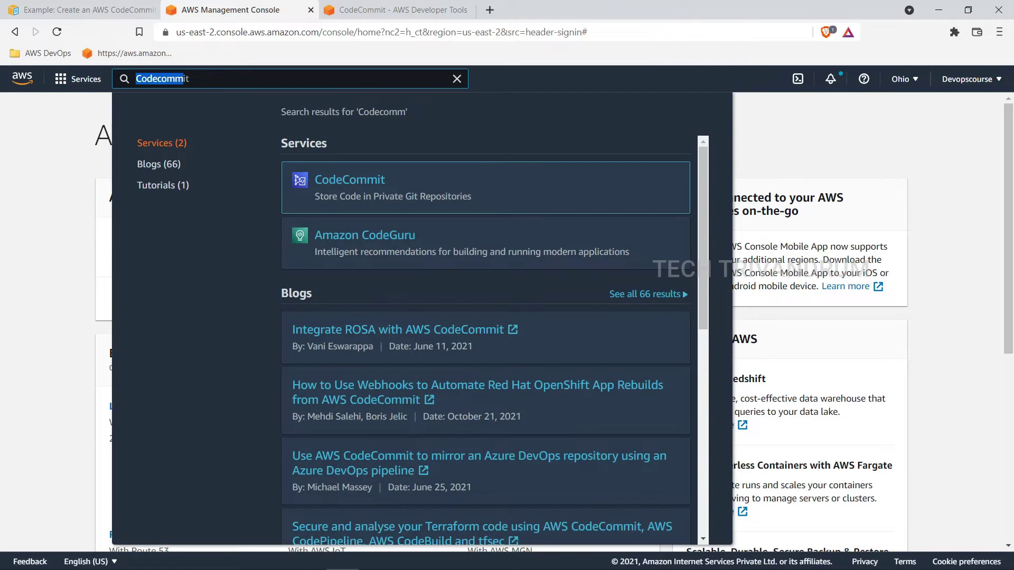
{"action": "type", "text": "lambda"}
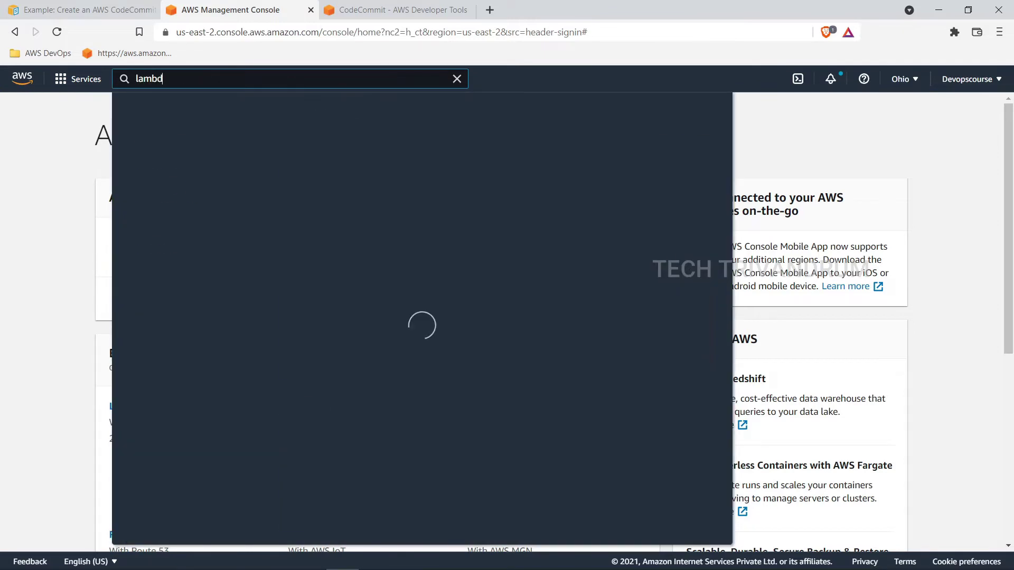
{"action": "right_click", "coordinate": [361, 189]}
{"action": "left_click", "coordinate": [364, 191]}
{"action": "left_click", "coordinate": [937, 218]}
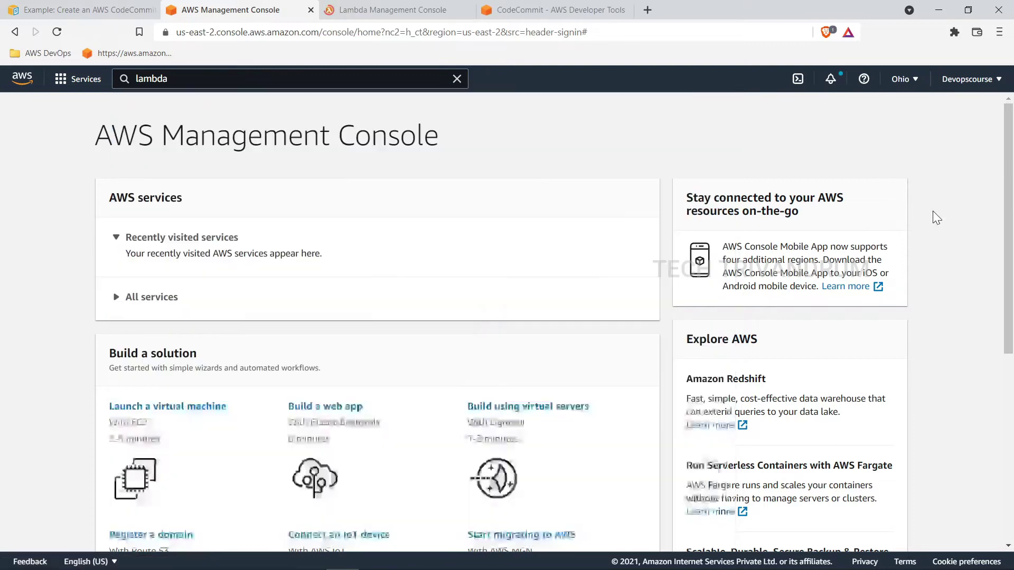
{"action": "left_click", "coordinate": [416, 14]}
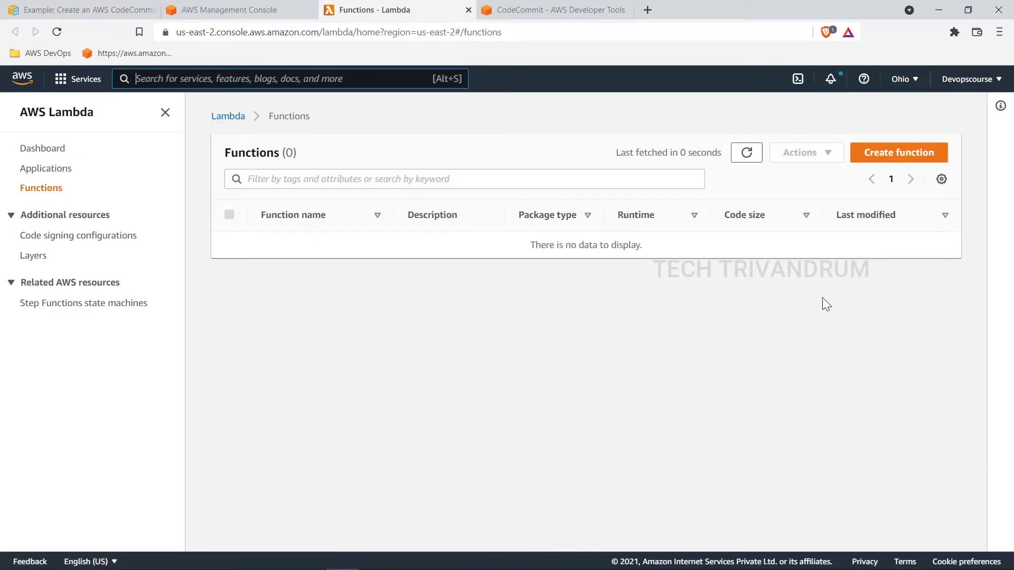
- Start a new function authored from scratch, named Codecommit-Lambda, with the Python 3.7 runtime
{"action": "left_click", "coordinate": [900, 154]}
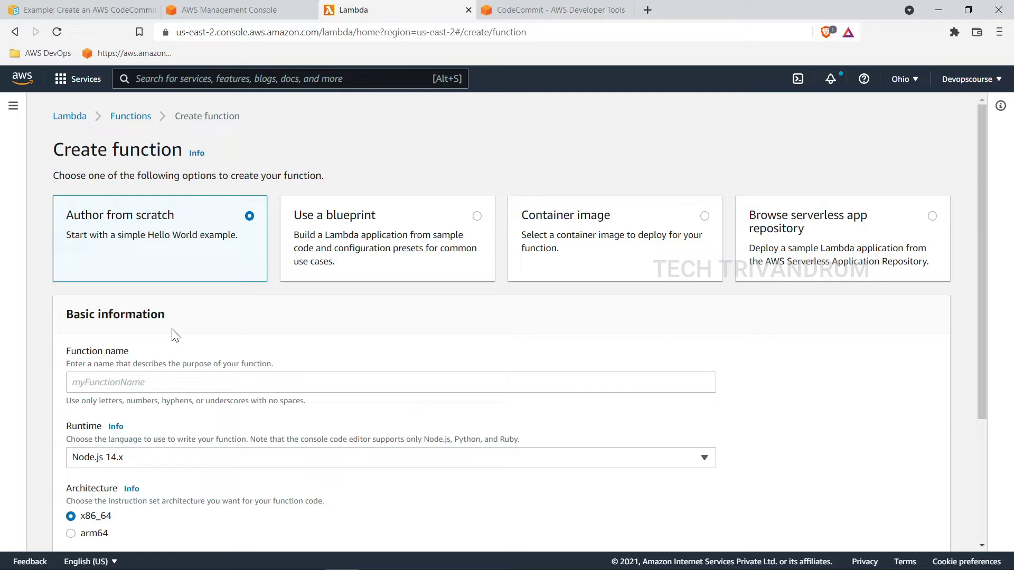
{"action": "left_click", "coordinate": [72, 382]}
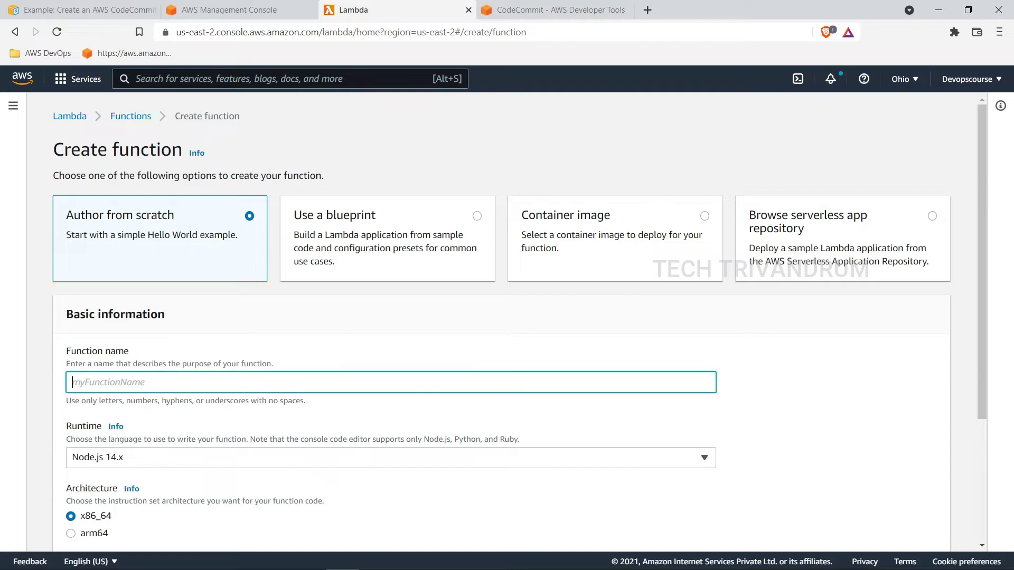
{"action": "type", "text": "Codecommit-Lambda"}
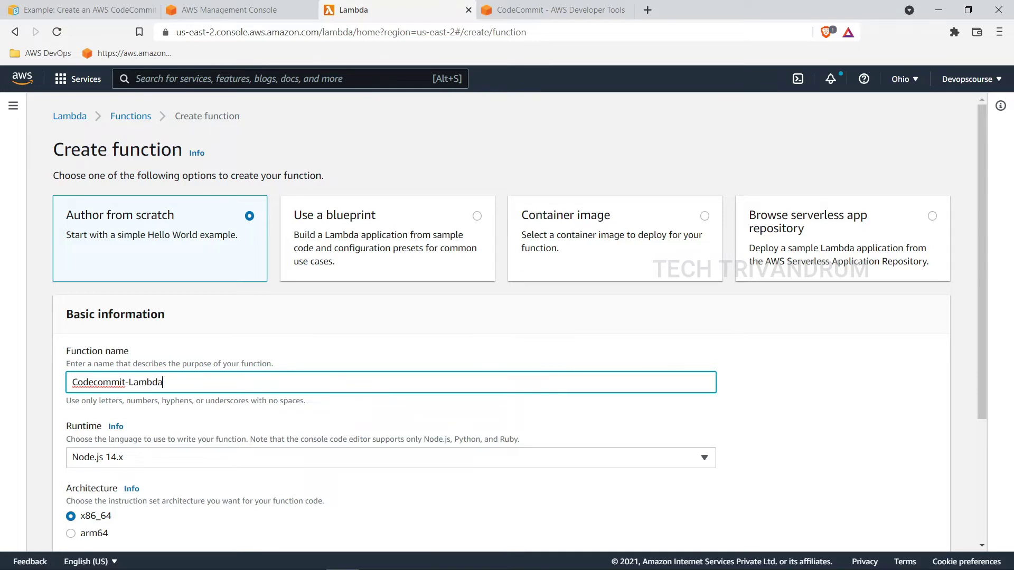
{"action": "scroll", "coordinate": [195, 401], "scroll_direction": "down", "scroll_amount": 1}
{"action": "left_click", "coordinate": [143, 399]}
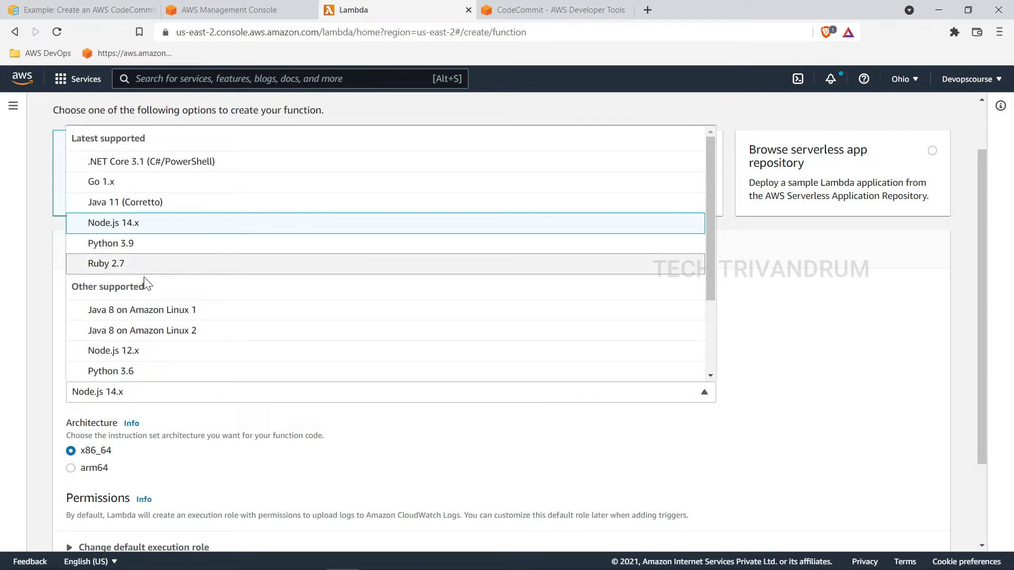
{"action": "scroll", "coordinate": [153, 228], "scroll_direction": "up", "scroll_amount": 1}
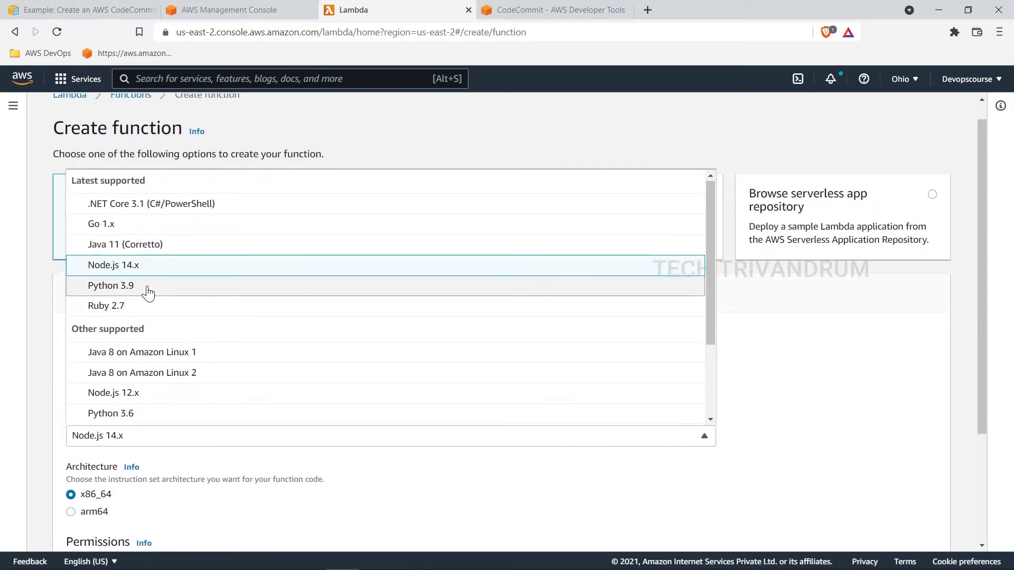
{"action": "scroll", "coordinate": [148, 292], "scroll_direction": "down", "scroll_amount": 4}
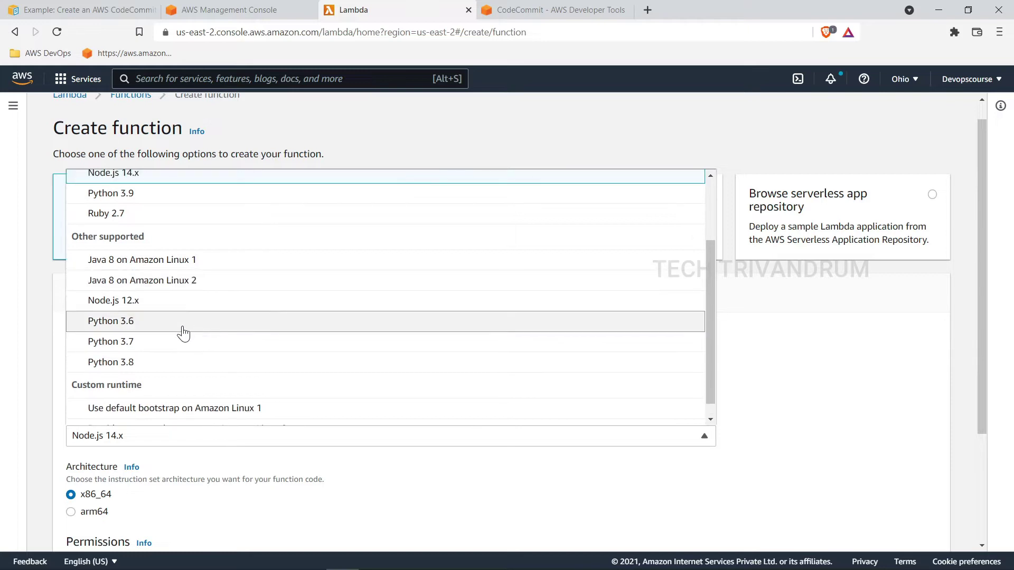
{"action": "left_click", "coordinate": [158, 344]}
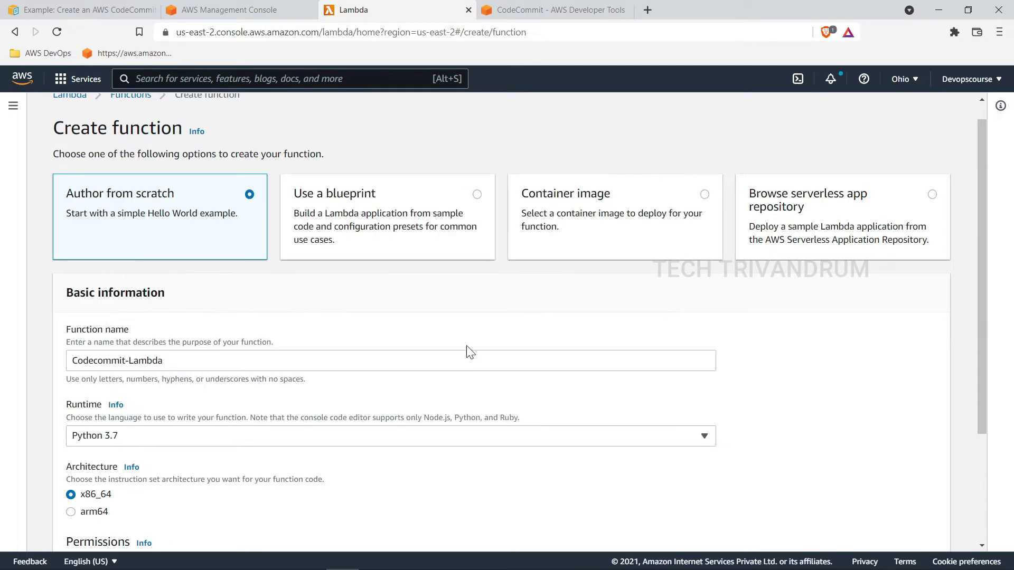
- Expand the default execution role settings for the new function
{"action": "scroll", "coordinate": [355, 353], "scroll_direction": "down", "scroll_amount": 3}
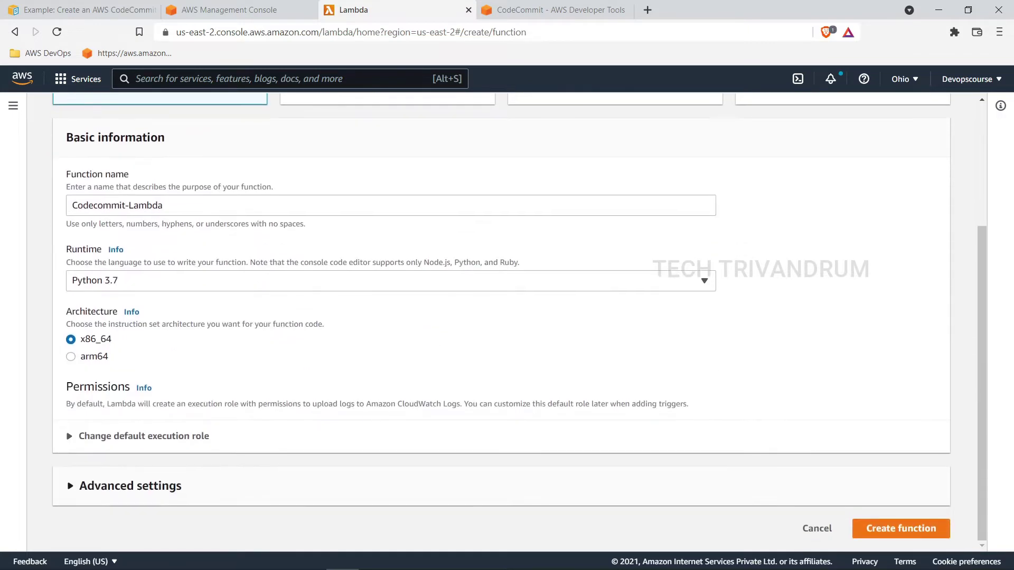
{"action": "left_click", "coordinate": [153, 439]}
{"action": "scroll", "coordinate": [376, 329], "scroll_direction": "down", "scroll_amount": 3}
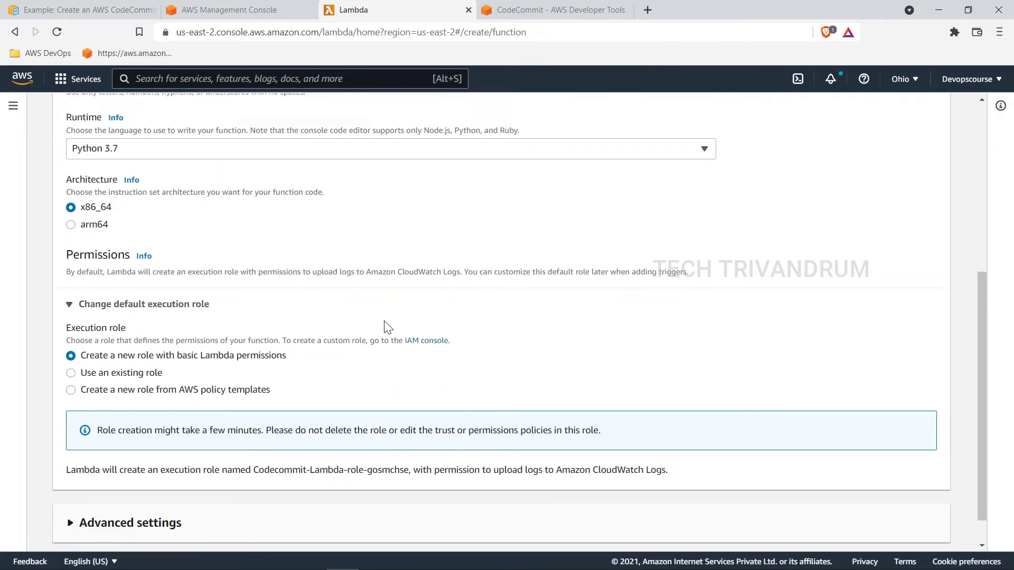
{"action": "scroll", "coordinate": [394, 331], "scroll_direction": "down", "scroll_amount": 2}
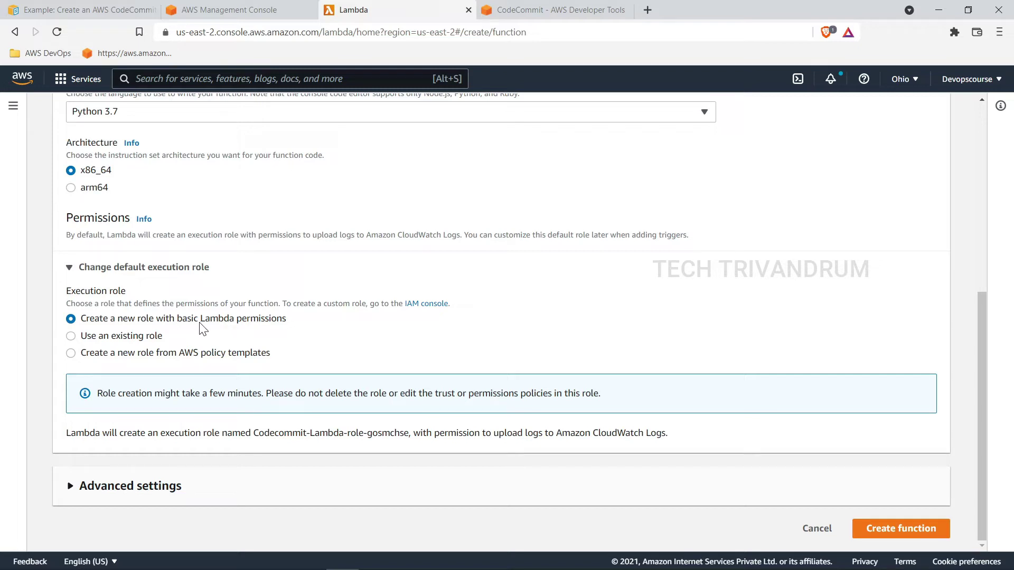
{"action": "left_click", "coordinate": [71, 337]}
{"action": "left_click", "coordinate": [233, 432]}
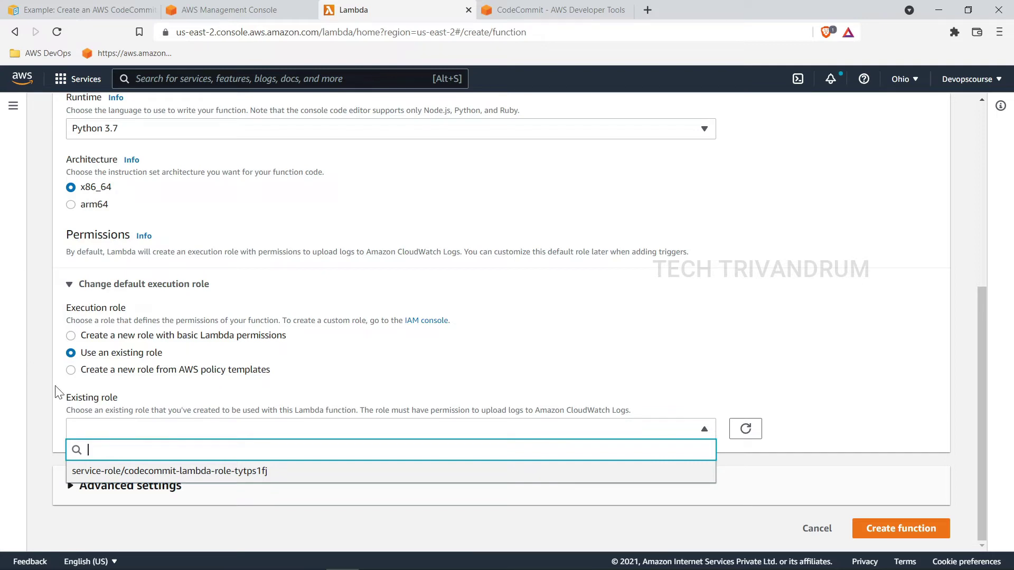
{"action": "left_click", "coordinate": [74, 338]}
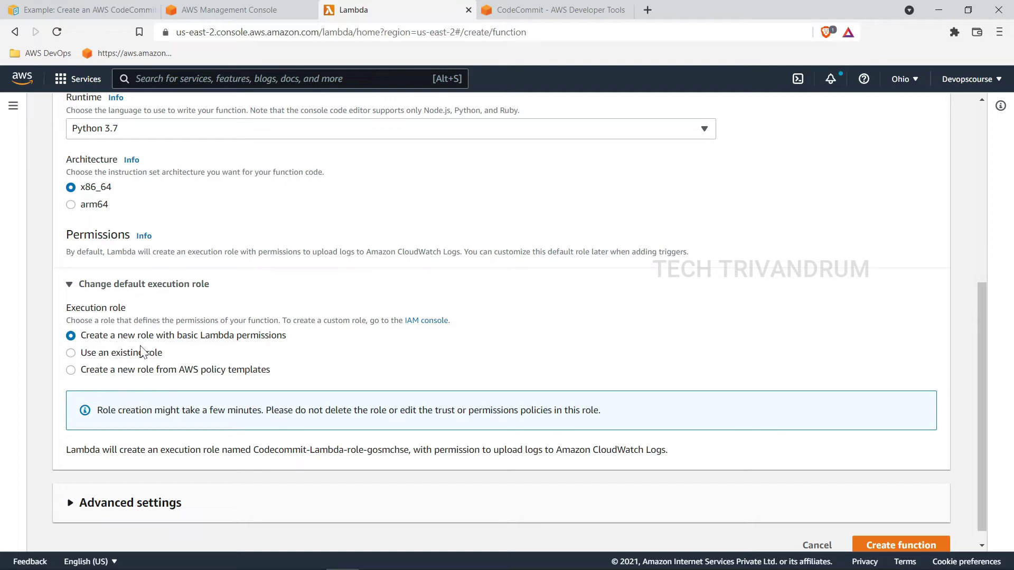
- Create the function using a new role with basic Lambda permissions
{"action": "scroll", "coordinate": [613, 333], "scroll_direction": "down", "scroll_amount": 1}
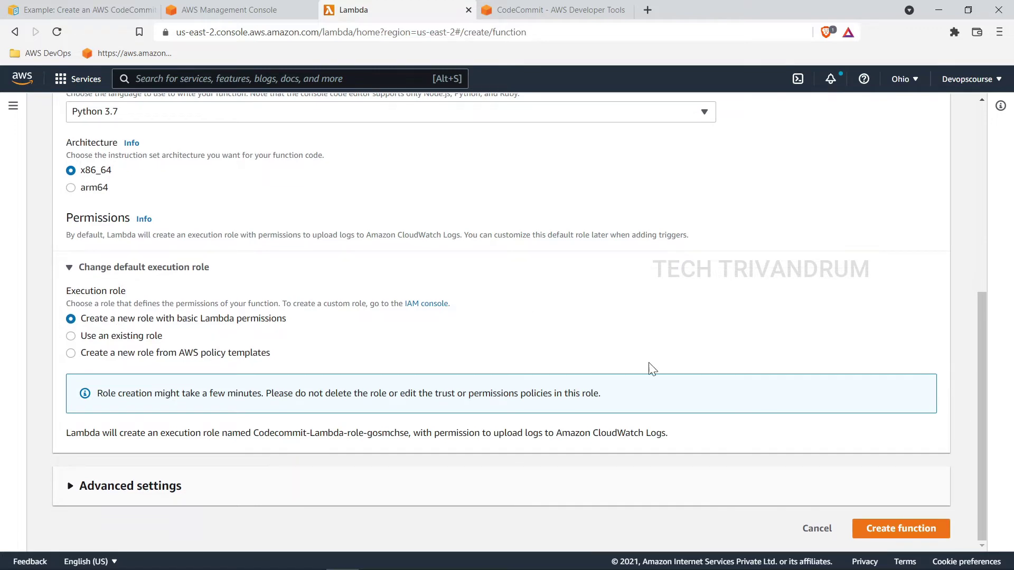
{"action": "left_click", "coordinate": [892, 530]}
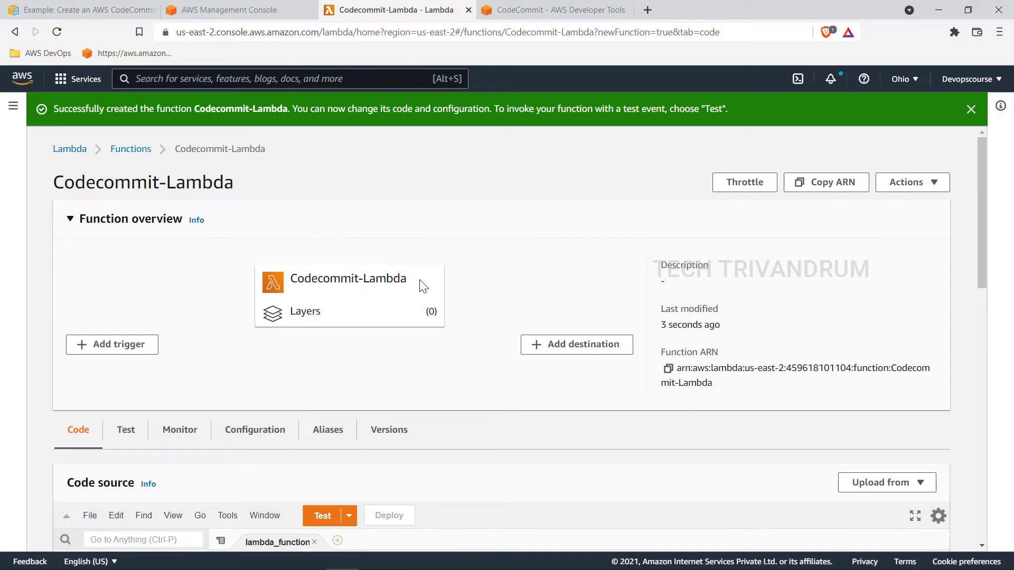
- Start adding a trigger to the Codecommit-Lambda function and choose CodeCommit as its source
{"action": "scroll", "coordinate": [376, 285], "scroll_direction": "down", "scroll_amount": 4}
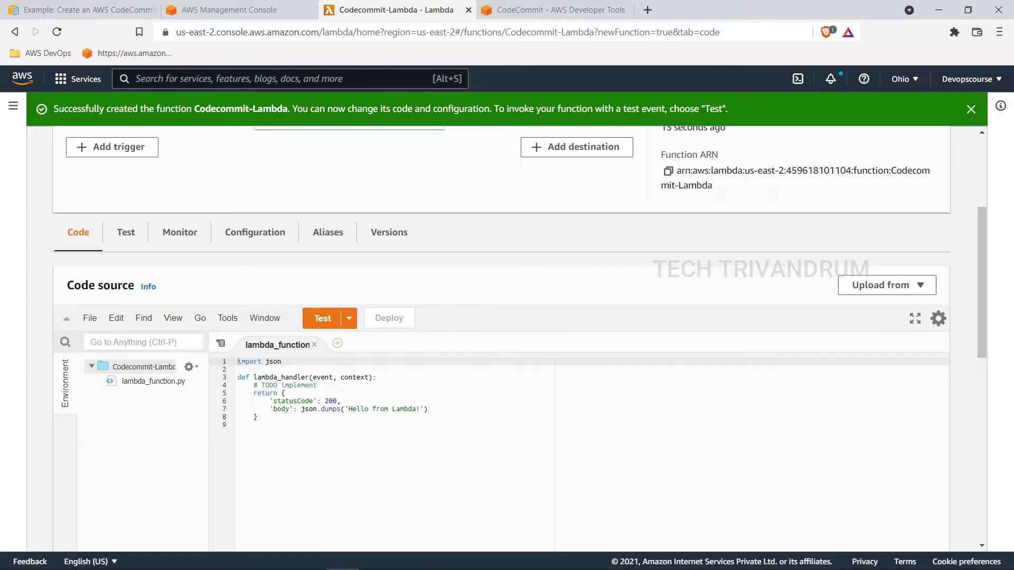
{"action": "scroll", "coordinate": [507, 338], "scroll_direction": "up", "scroll_amount": 1}
{"action": "scroll", "coordinate": [393, 279], "scroll_direction": "up", "scroll_amount": 3}
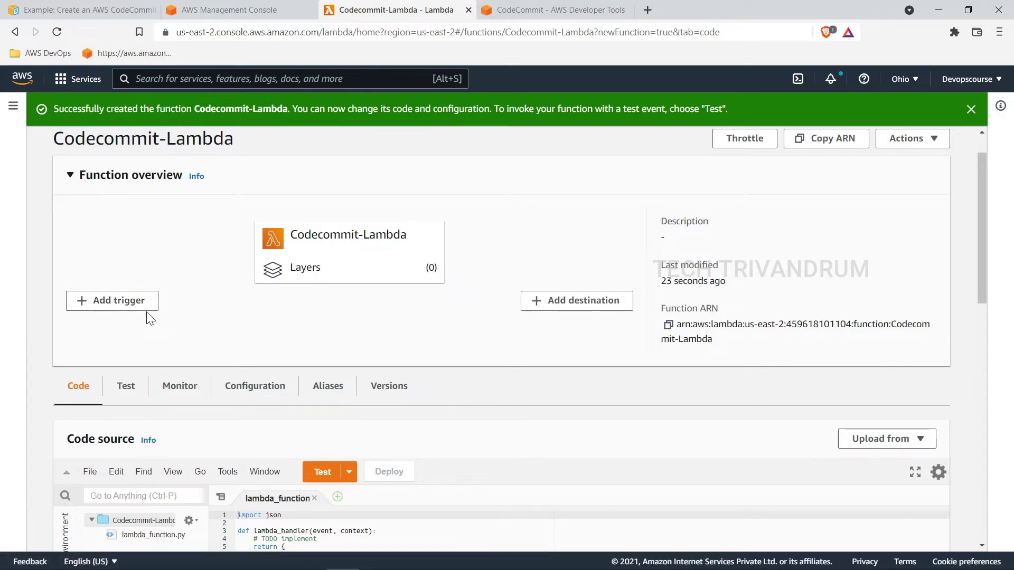
{"action": "left_click", "coordinate": [102, 309]}
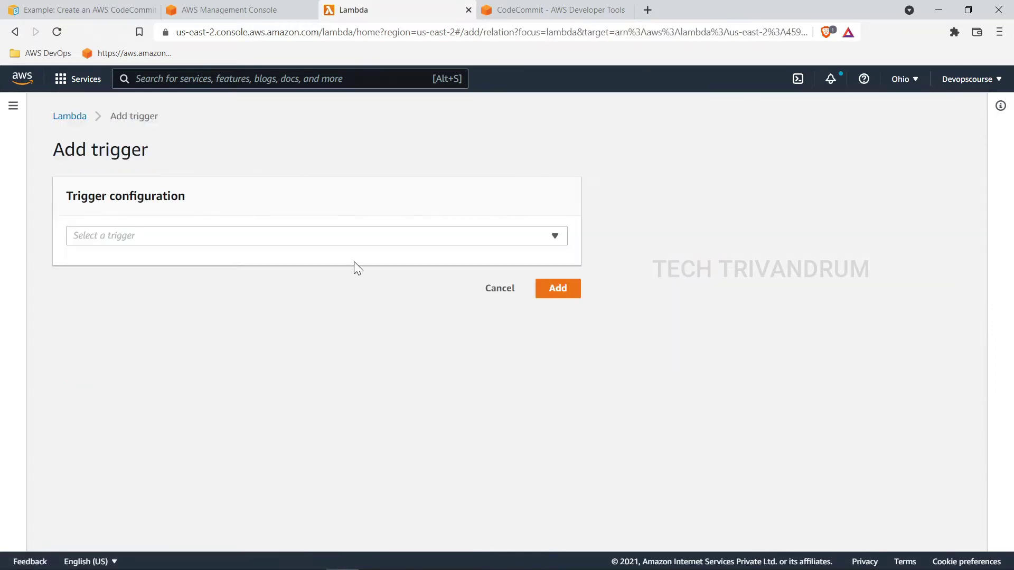
{"action": "left_click", "coordinate": [295, 241]}
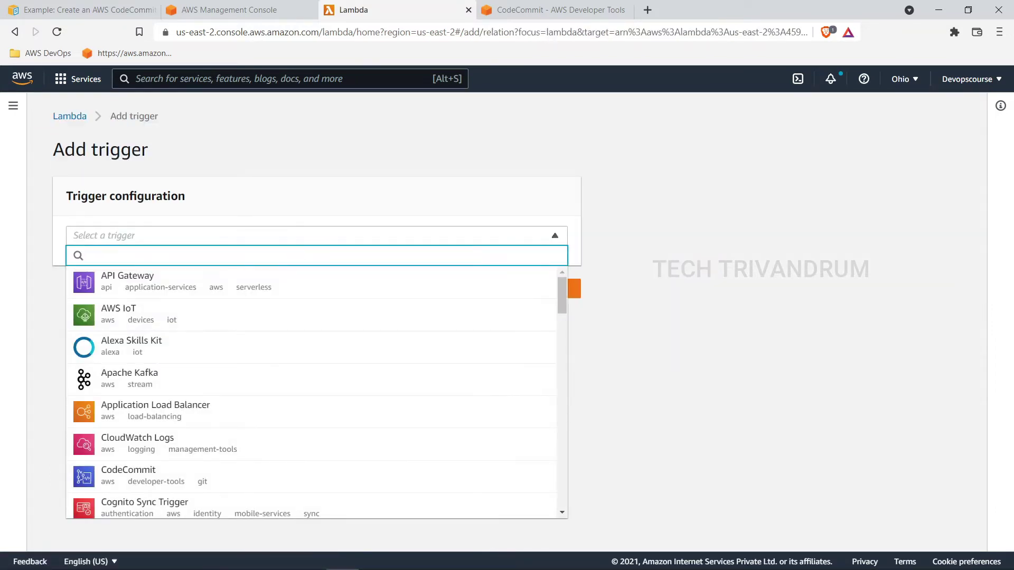
{"action": "scroll", "coordinate": [245, 362], "scroll_direction": "down", "scroll_amount": 5}
{"action": "scroll", "coordinate": [390, 365], "scroll_direction": "down", "scroll_amount": 2}
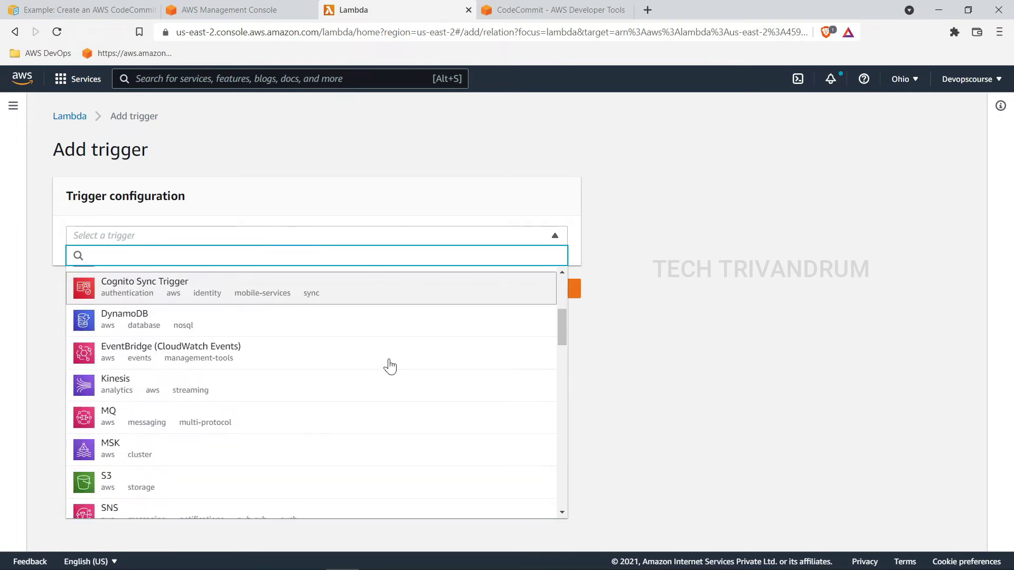
{"action": "scroll", "coordinate": [390, 365], "scroll_direction": "down", "scroll_amount": 3}
{"action": "left_click_drag", "start_coordinate": [562, 350], "coordinate": [566, 309]}
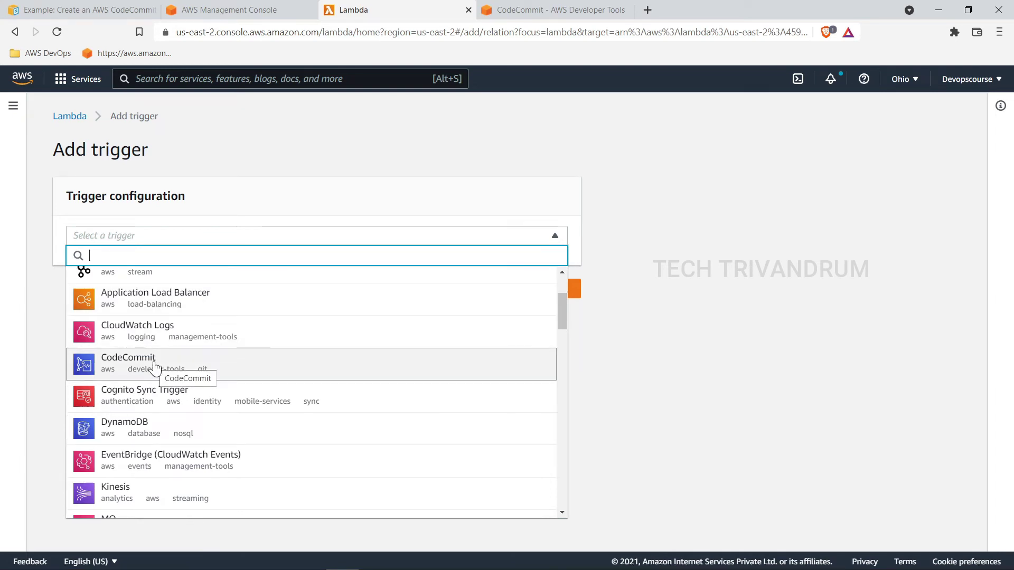
{"action": "left_click", "coordinate": [173, 372]}
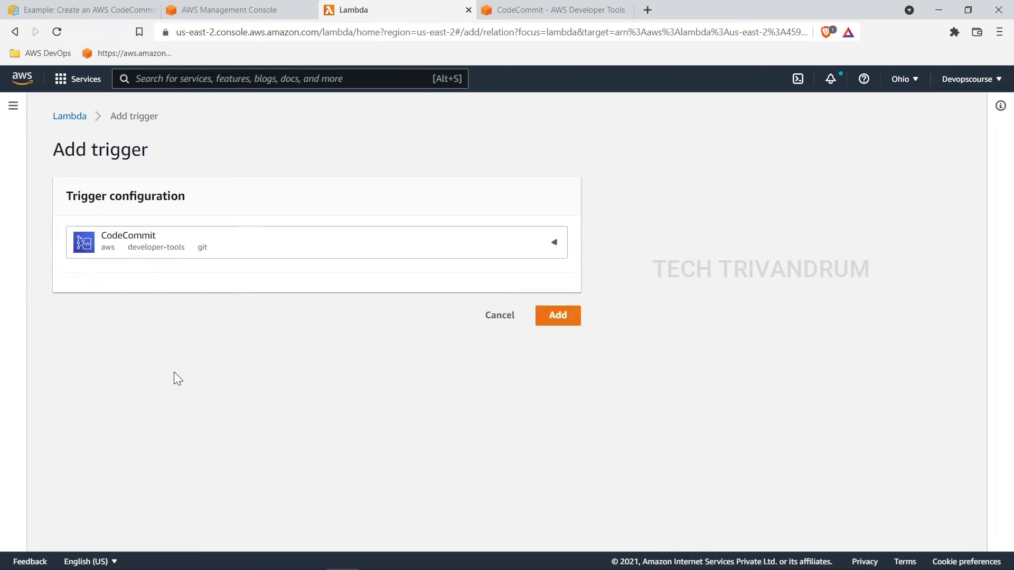
- Set the trigger's repository to my-website and name the trigger codecommitlambdatrigger
{"action": "scroll", "coordinate": [339, 317], "scroll_direction": "down", "scroll_amount": 1}
{"action": "left_click", "coordinate": [354, 264]}
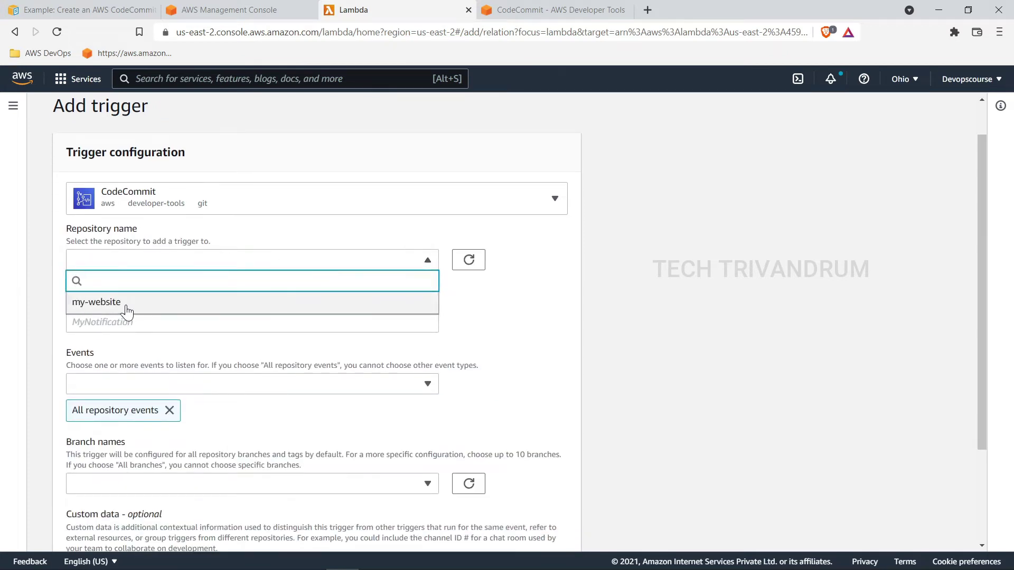
{"action": "left_click", "coordinate": [102, 303]}
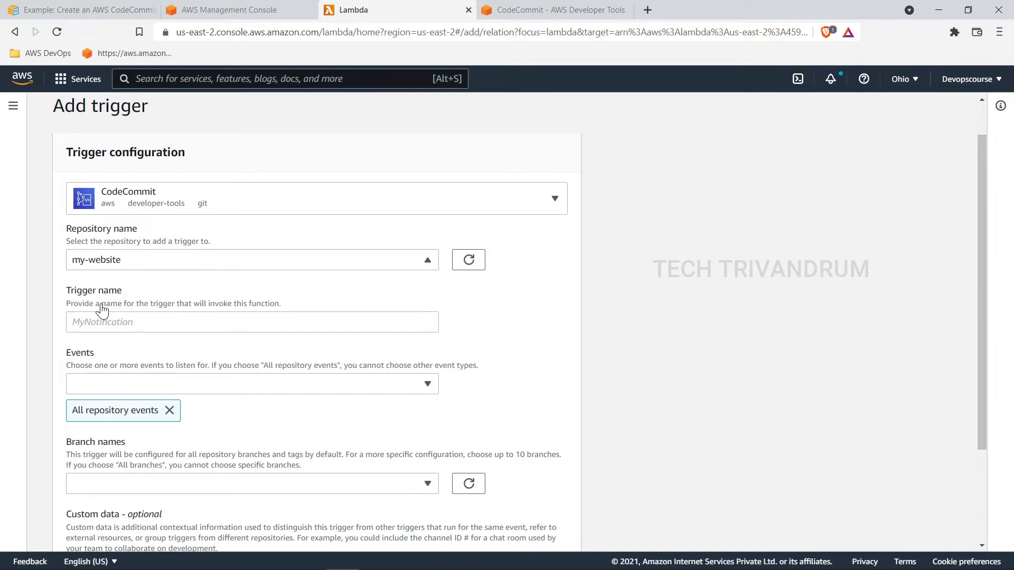
{"action": "left_click", "coordinate": [338, 317]}
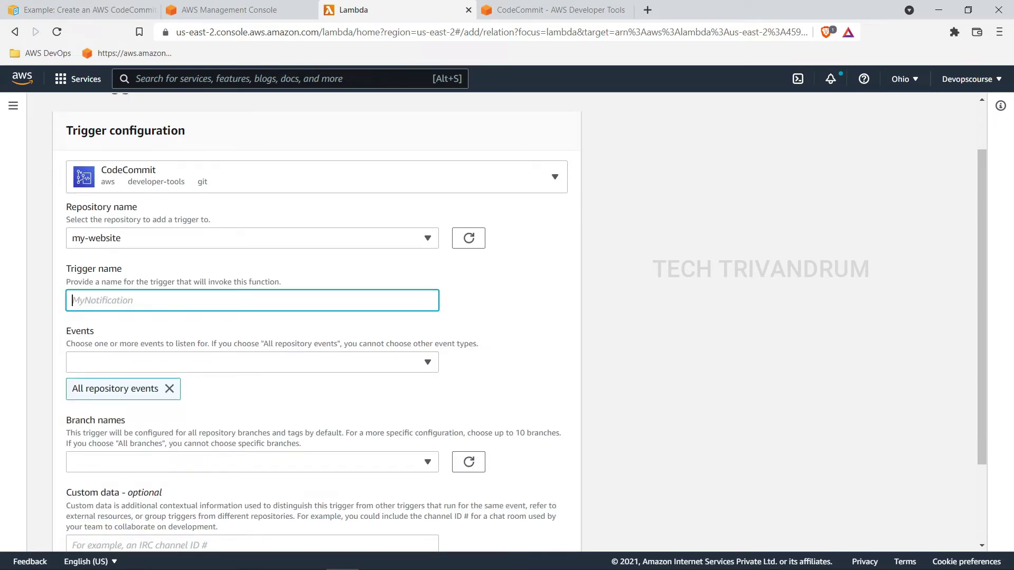
{"action": "type", "text": "codecommitlambdatrigger"}
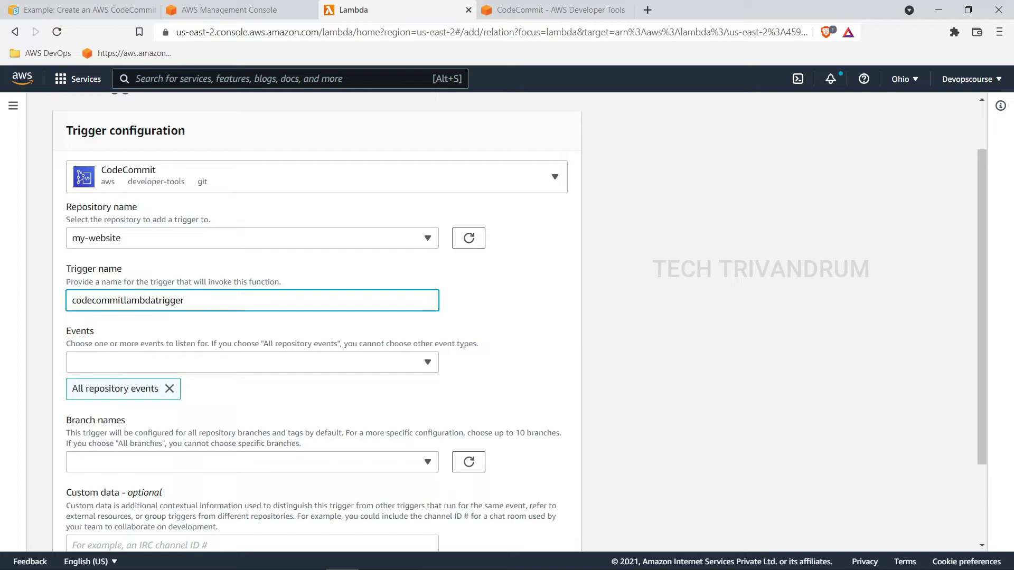
- Keep the trigger on all repository events, apply it to all branches, and add it to the function
{"action": "scroll", "coordinate": [121, 370], "scroll_direction": "down", "scroll_amount": 1}
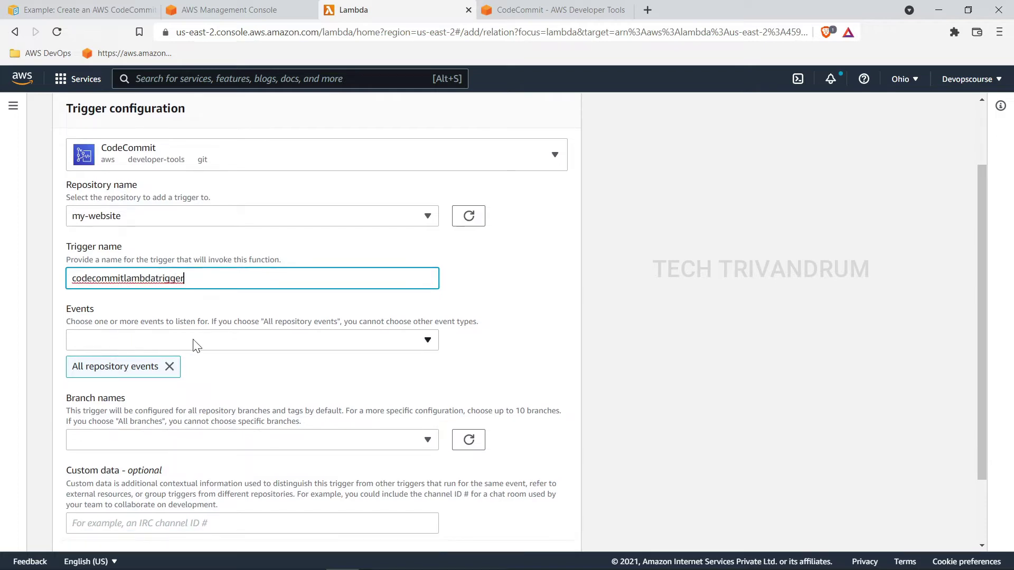
{"action": "left_click", "coordinate": [271, 344]}
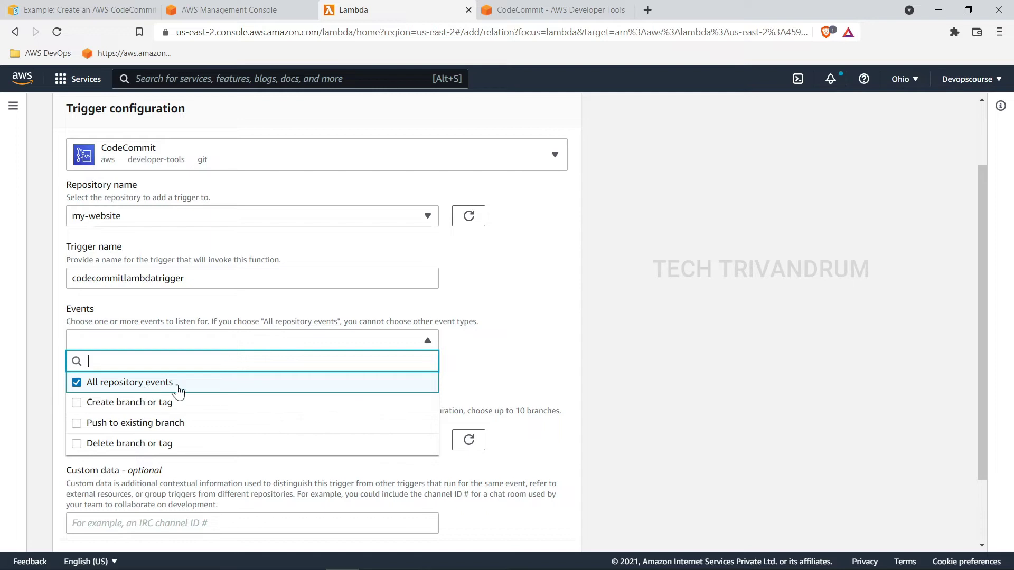
{"action": "left_click", "coordinate": [518, 374]}
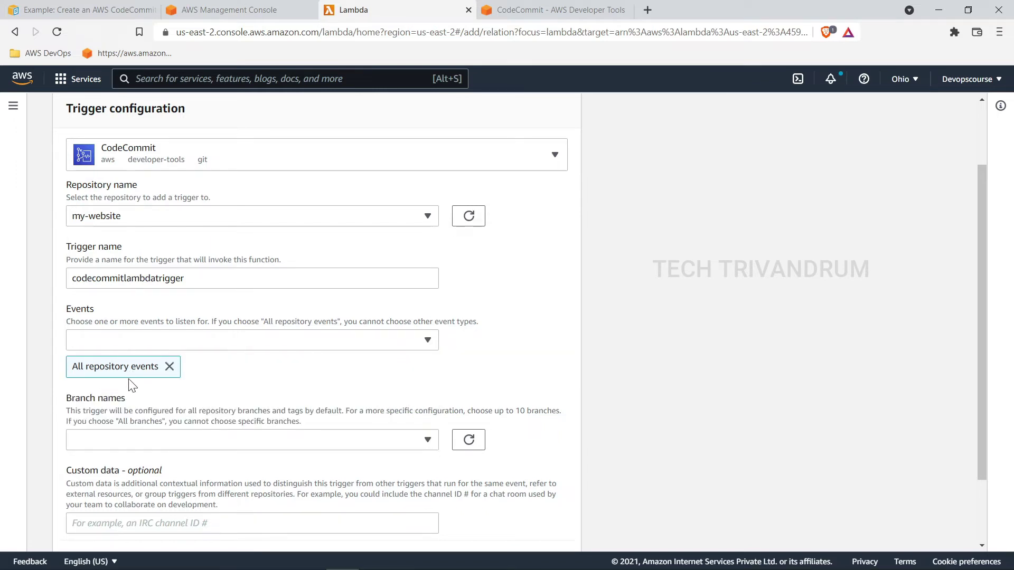
{"action": "scroll", "coordinate": [127, 384], "scroll_direction": "down", "scroll_amount": 2}
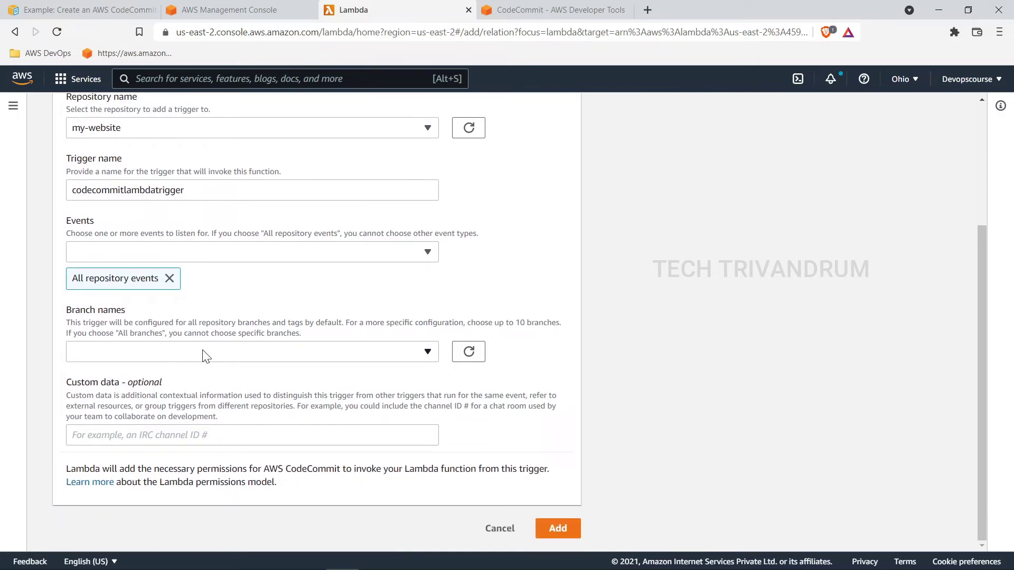
{"action": "left_click", "coordinate": [206, 356]}
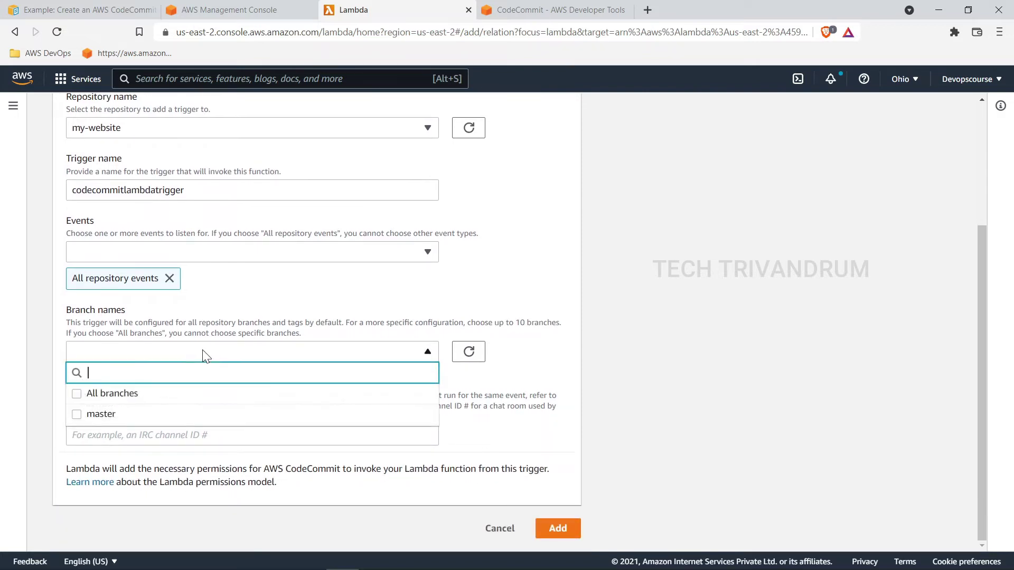
{"action": "left_click", "coordinate": [77, 395]}
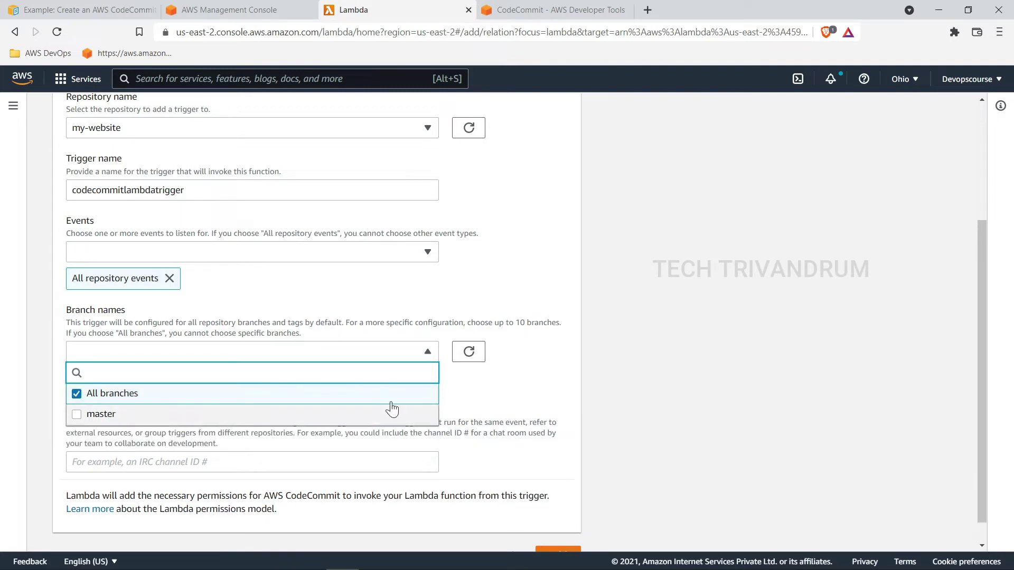
{"action": "left_click", "coordinate": [454, 397]}
{"action": "scroll", "coordinate": [195, 399], "scroll_direction": "down", "scroll_amount": 1}
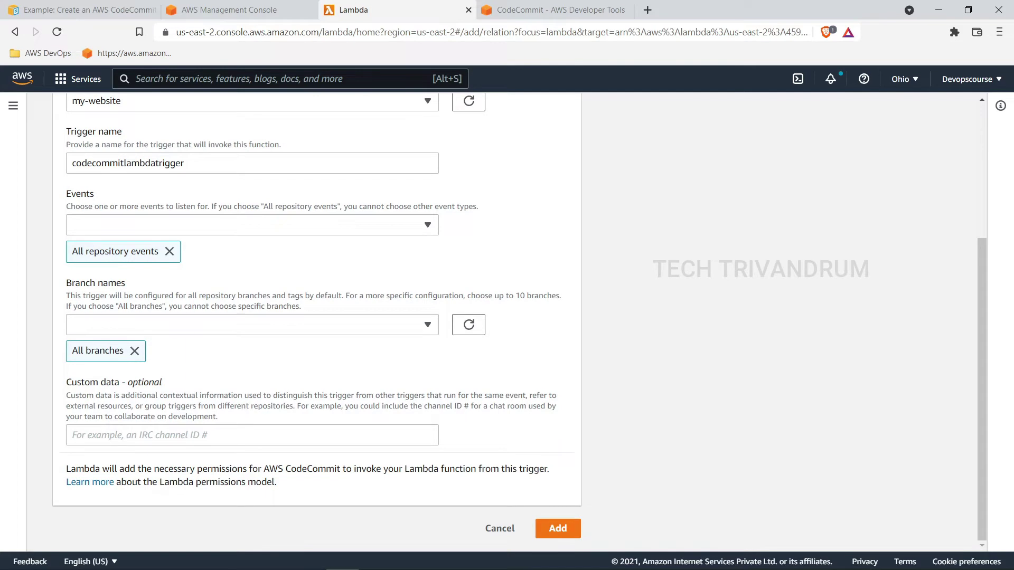
{"action": "left_click", "coordinate": [550, 528]}
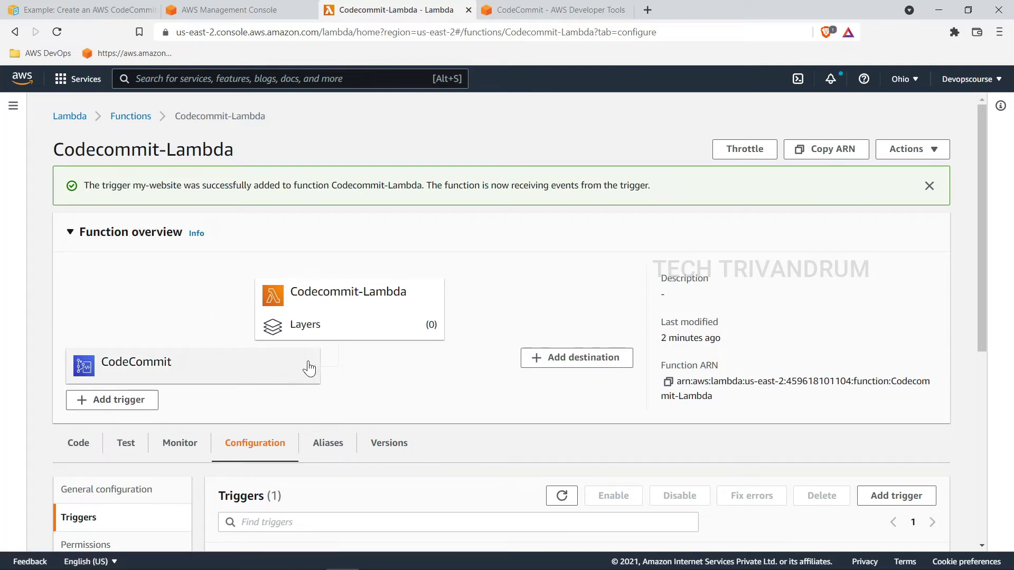
- Review the function's trigger configuration and compare it with the trigger instructions in the AWS CodeCommit user guide
{"action": "scroll", "coordinate": [417, 358], "scroll_direction": "down", "scroll_amount": 3}
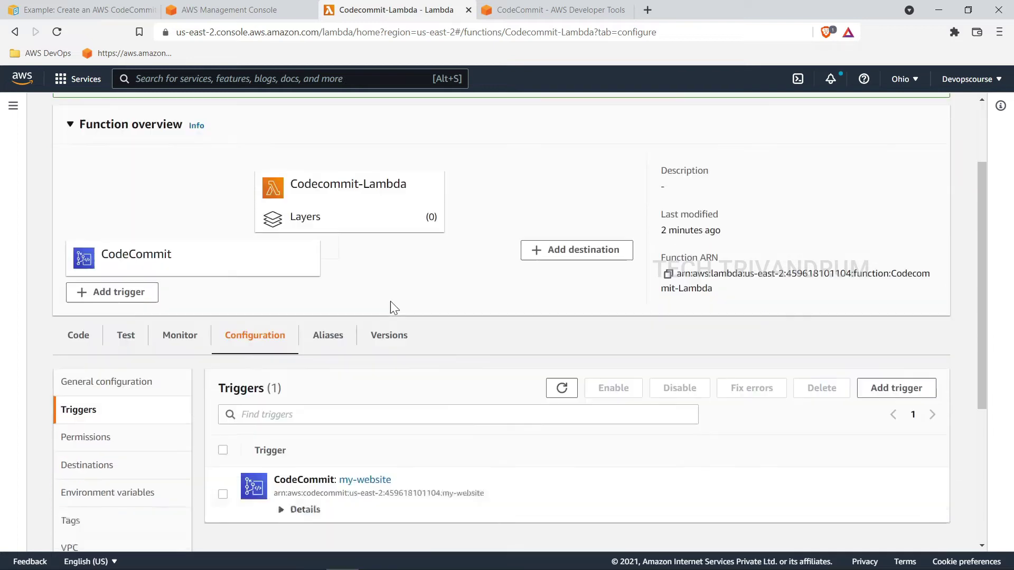
{"action": "scroll", "coordinate": [420, 332], "scroll_direction": "up", "scroll_amount": 3}
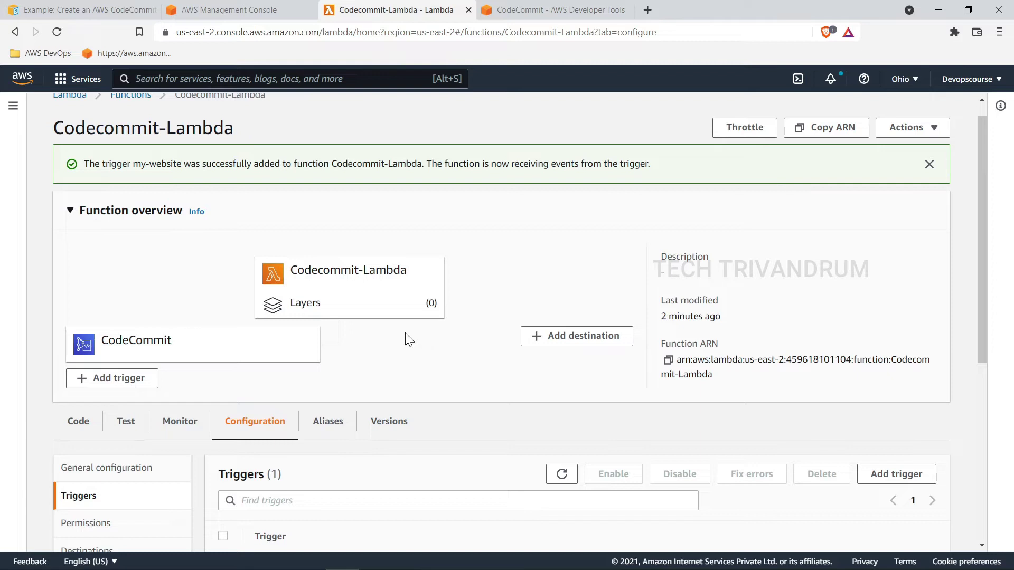
{"action": "scroll", "coordinate": [374, 345], "scroll_direction": "down", "scroll_amount": 5}
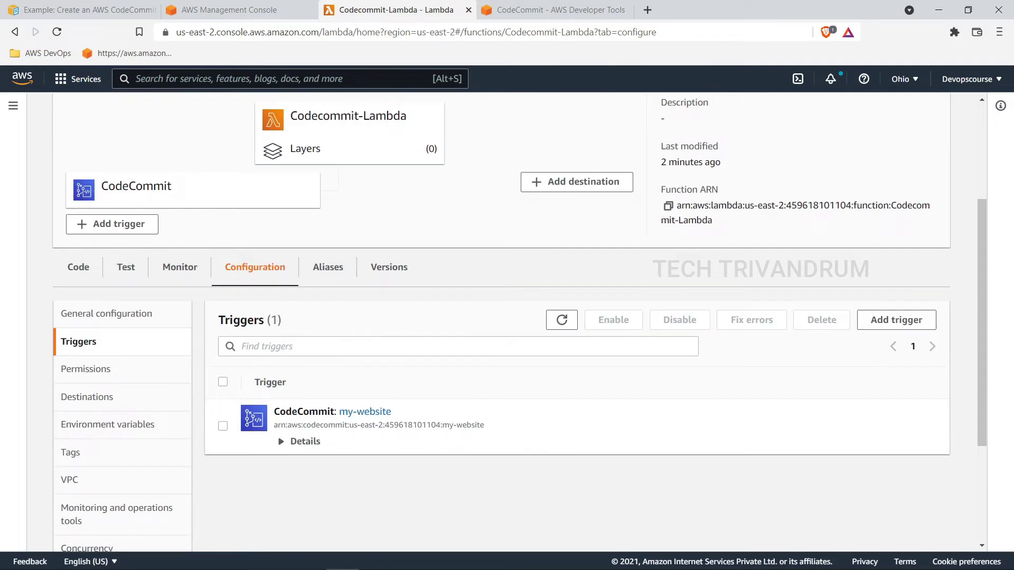
{"action": "scroll", "coordinate": [350, 434], "scroll_direction": "up", "scroll_amount": 5}
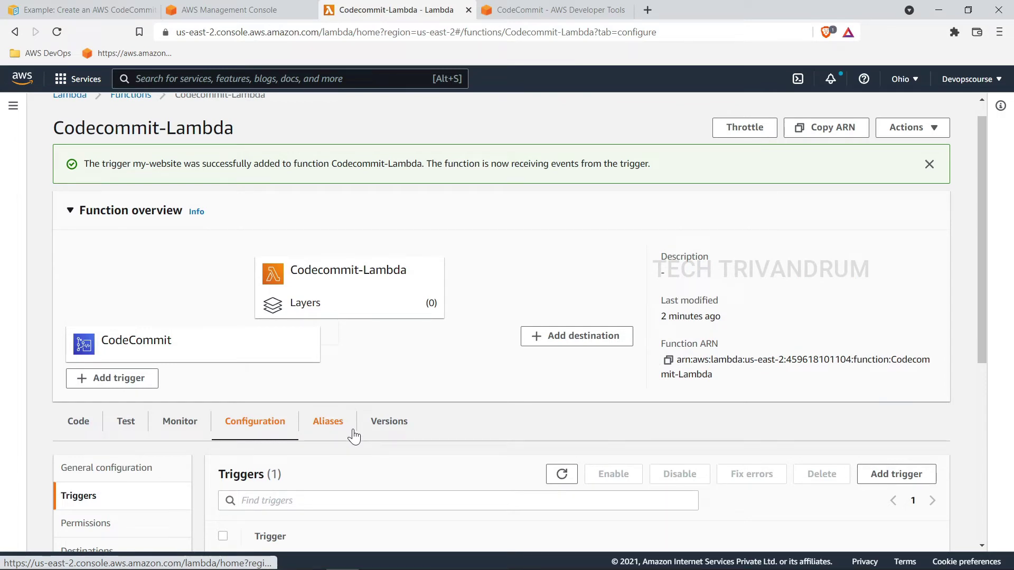
{"action": "left_click", "coordinate": [85, 9]}
{"action": "scroll", "coordinate": [677, 336], "scroll_direction": "down", "scroll_amount": 3}
{"action": "scroll", "coordinate": [678, 336], "scroll_direction": "down", "scroll_amount": 3}
{"action": "scroll", "coordinate": [680, 336], "scroll_direction": "up", "scroll_amount": 4}
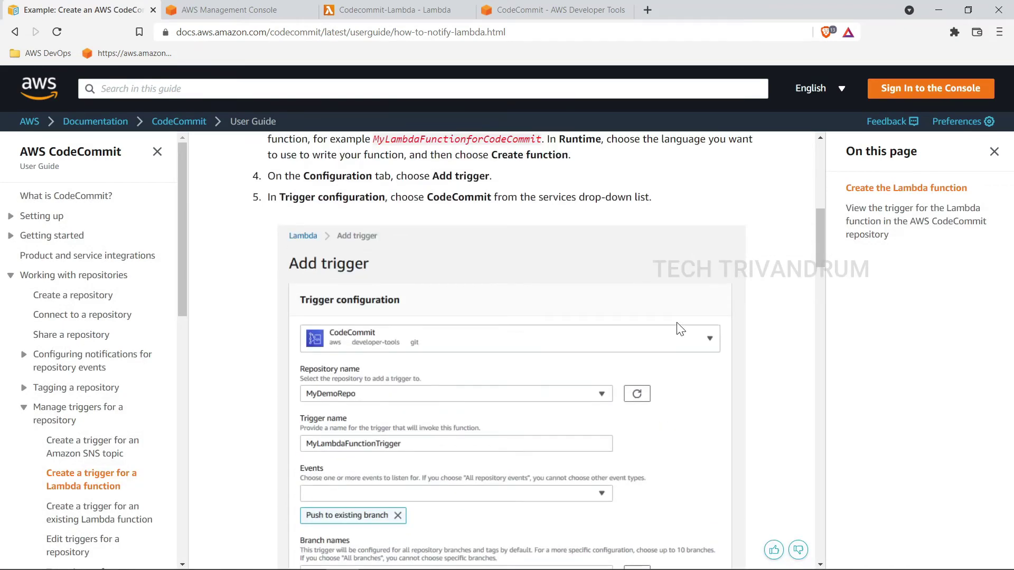
- Start adding a destination to the Codecommit-Lambda function with the On success condition and SNS topic as the destination type
{"action": "left_click", "coordinate": [573, 14]}
{"action": "left_click", "coordinate": [392, 12]}
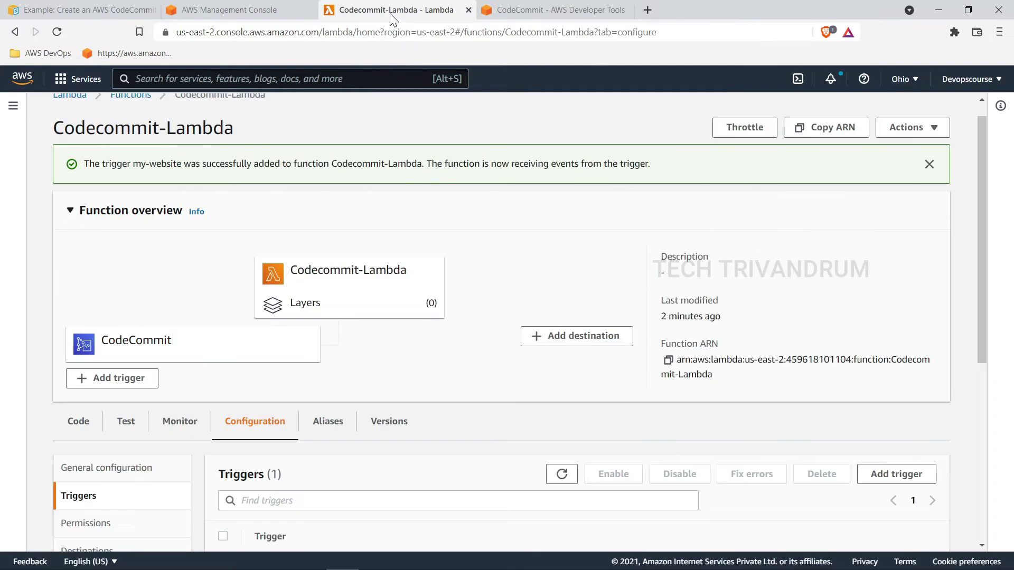
{"action": "scroll", "coordinate": [548, 270], "scroll_direction": "down", "scroll_amount": 1}
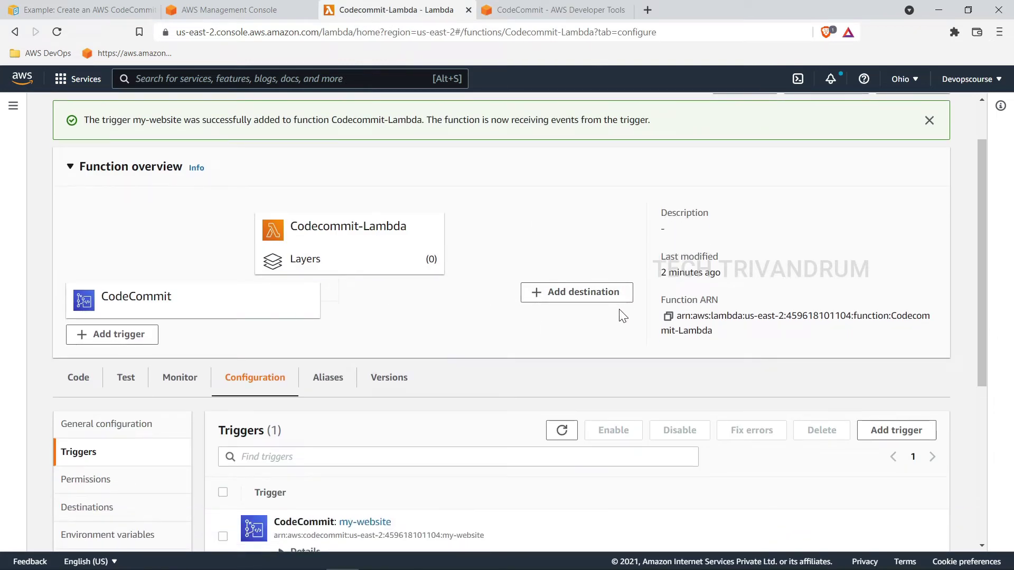
{"action": "left_click", "coordinate": [582, 296]}
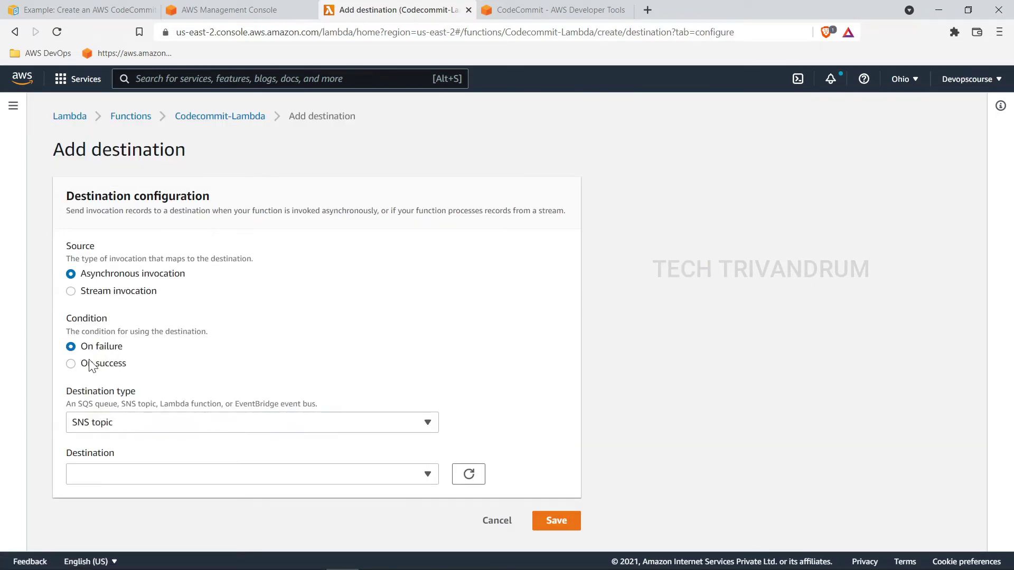
{"action": "left_click", "coordinate": [72, 365]}
{"action": "left_click", "coordinate": [157, 431]}
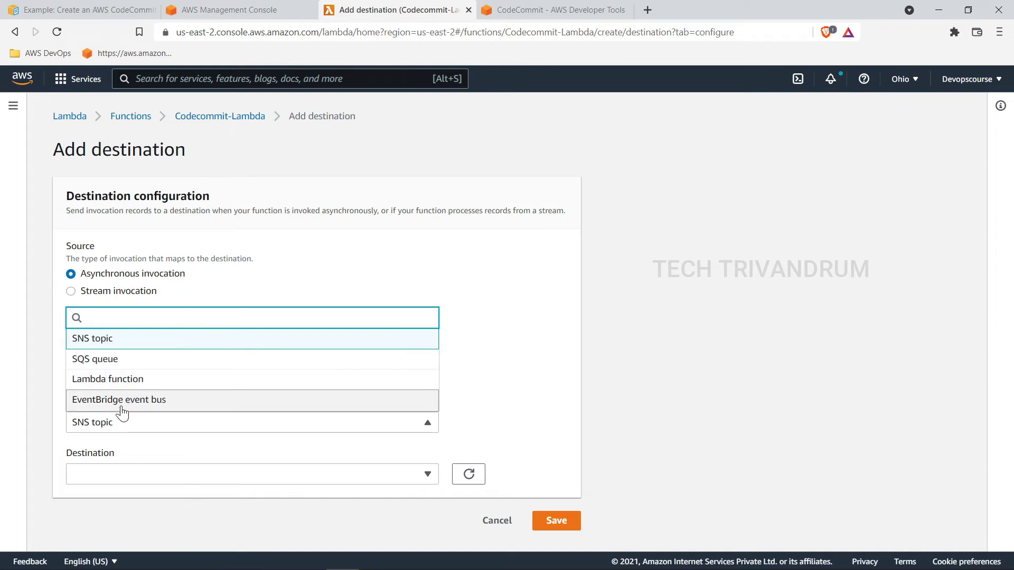
{"action": "left_click", "coordinate": [119, 346]}
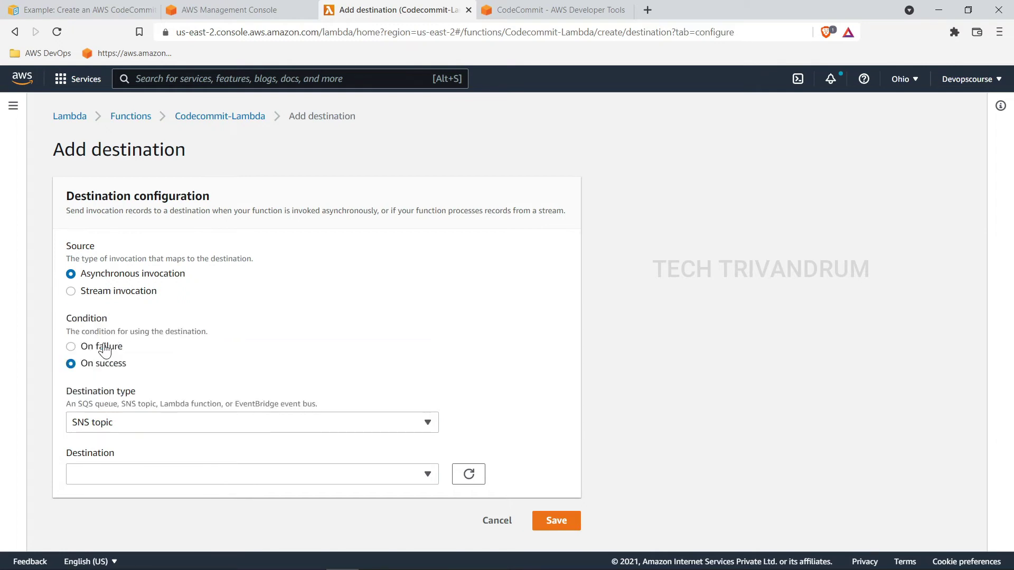
- Choose Test-Topic as the destination and save the destination configuration
{"action": "left_click", "coordinate": [305, 478]}
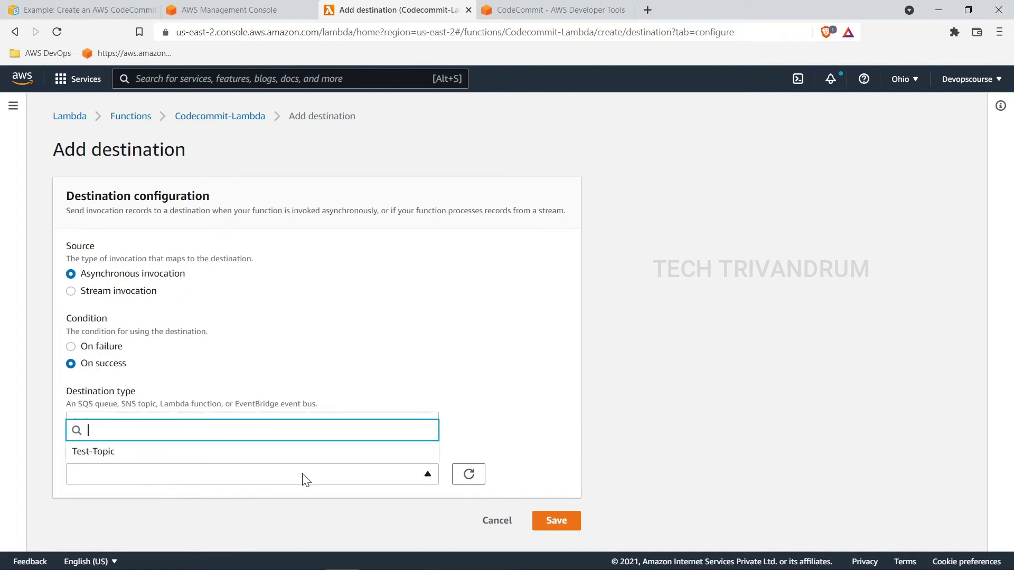
{"action": "left_click", "coordinate": [95, 452]}
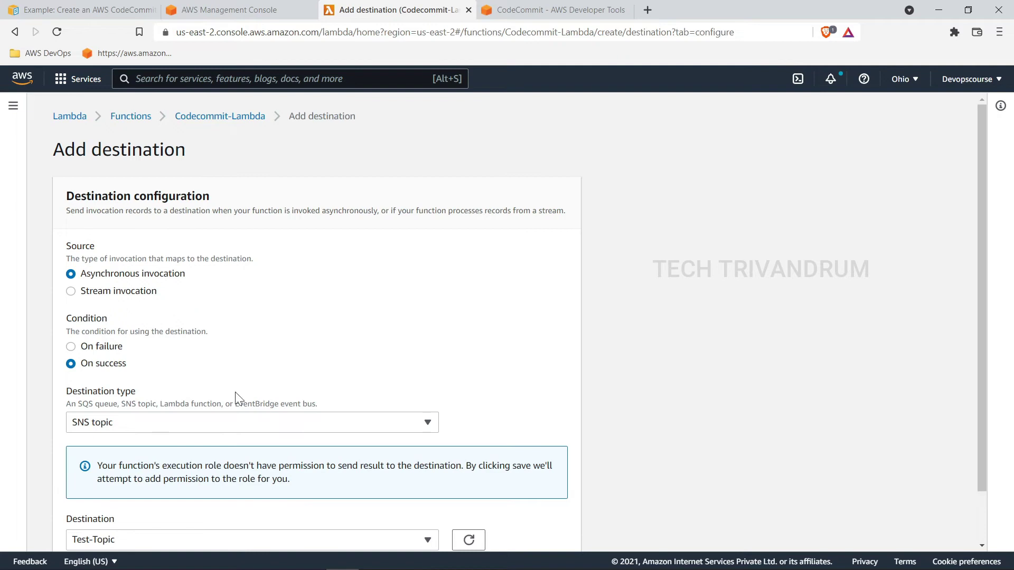
{"action": "scroll", "coordinate": [235, 397], "scroll_direction": "down", "scroll_amount": 2}
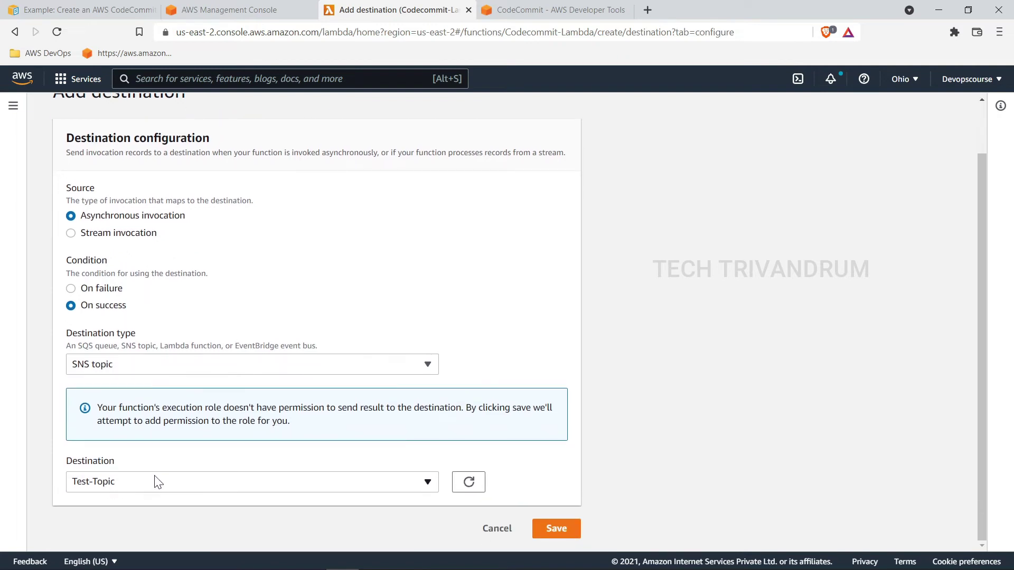
{"action": "left_click", "coordinate": [556, 528]}
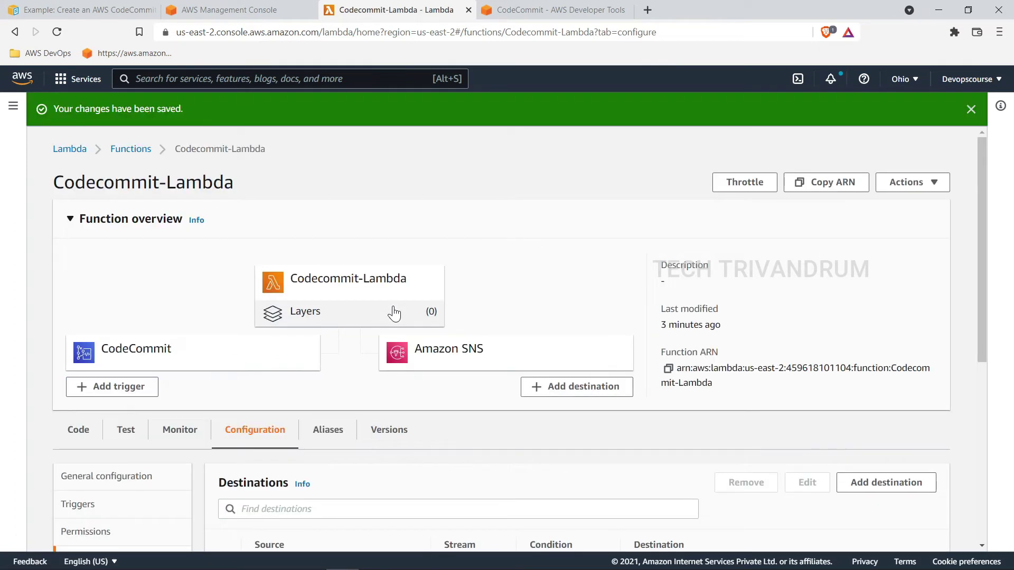
- Review the function's configured destinations and open its source code, lambda_function
{"action": "scroll", "coordinate": [536, 272], "scroll_direction": "down", "scroll_amount": 2}
{"action": "scroll", "coordinate": [536, 272], "scroll_direction": "up", "scroll_amount": 1}
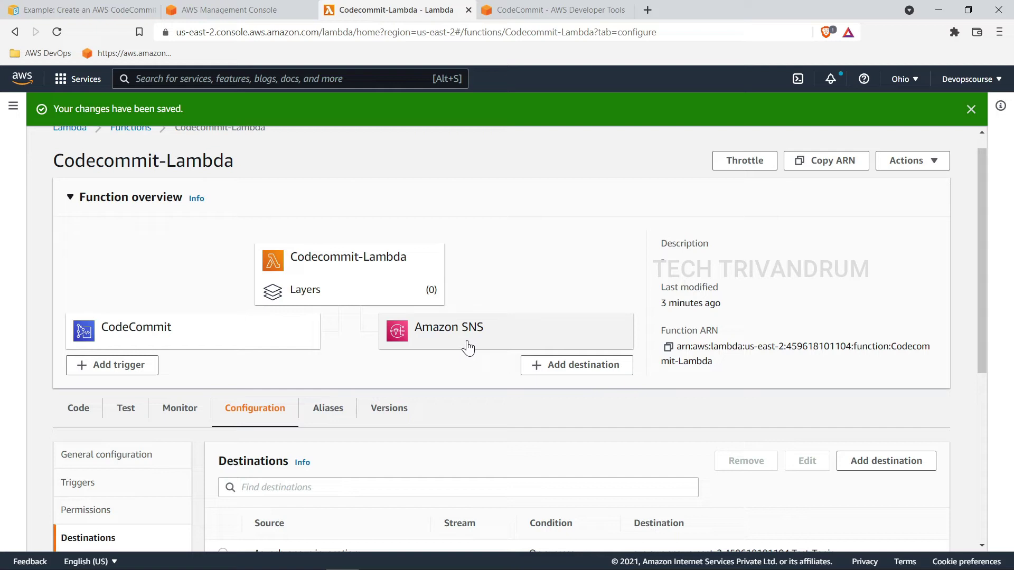
{"action": "scroll", "coordinate": [437, 310], "scroll_direction": "down", "scroll_amount": 4}
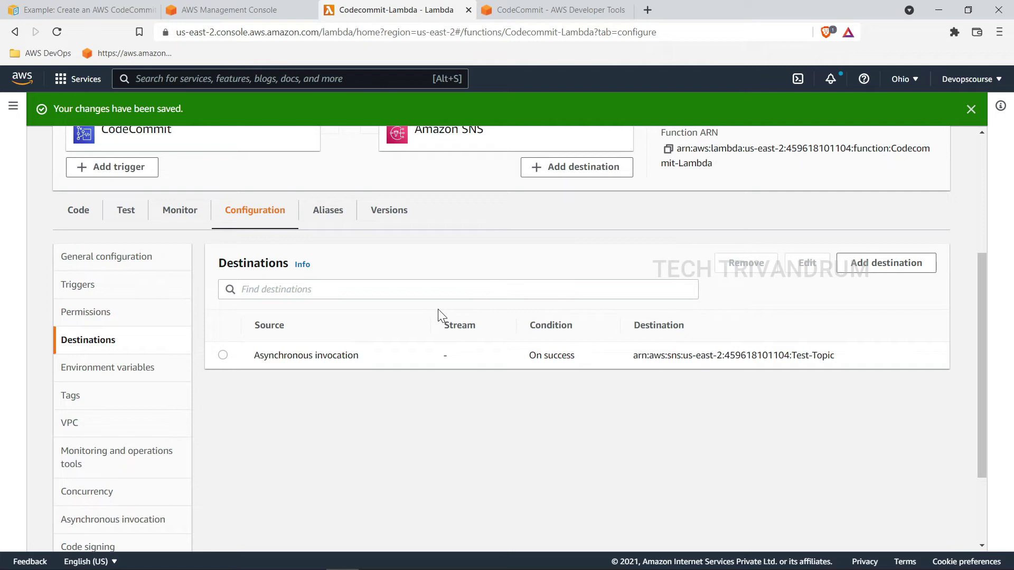
{"action": "scroll", "coordinate": [439, 309], "scroll_direction": "up", "scroll_amount": 1}
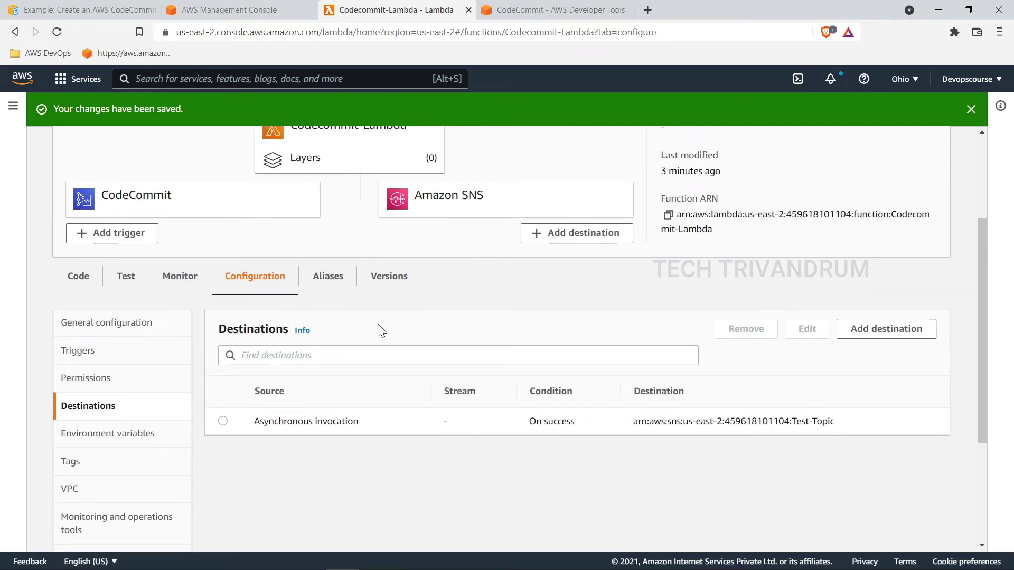
{"action": "left_click", "coordinate": [78, 285]}
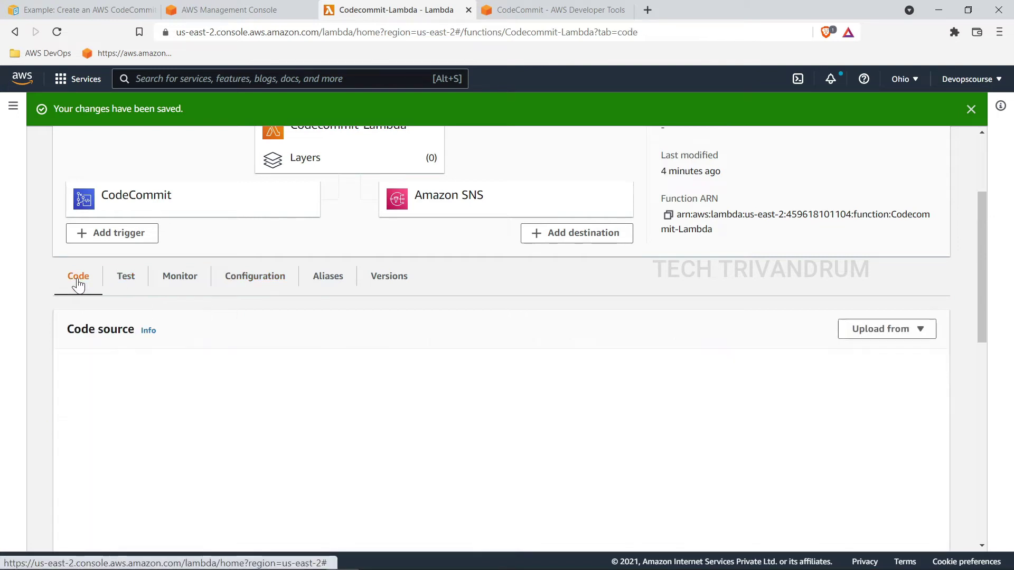
{"action": "scroll", "coordinate": [426, 304], "scroll_direction": "down", "scroll_amount": 2}
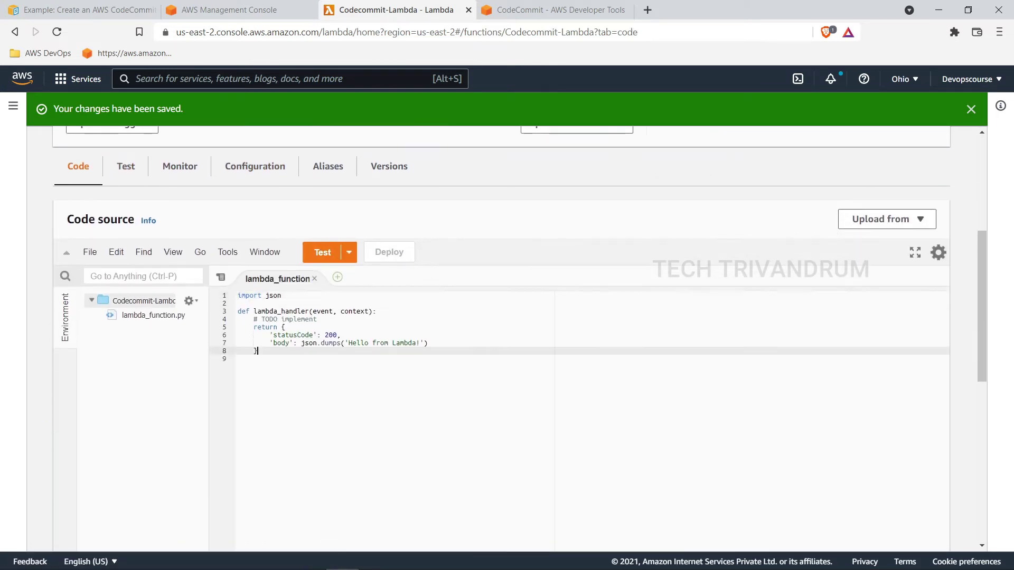
- Switch to the AWS CodeCommit user guide and copy its Python sample code for the Lambda function
{"action": "left_click", "coordinate": [105, 10]}
{"action": "scroll", "coordinate": [447, 239], "scroll_direction": "up", "scroll_amount": 6}
{"action": "scroll", "coordinate": [467, 338], "scroll_direction": "down", "scroll_amount": 15}
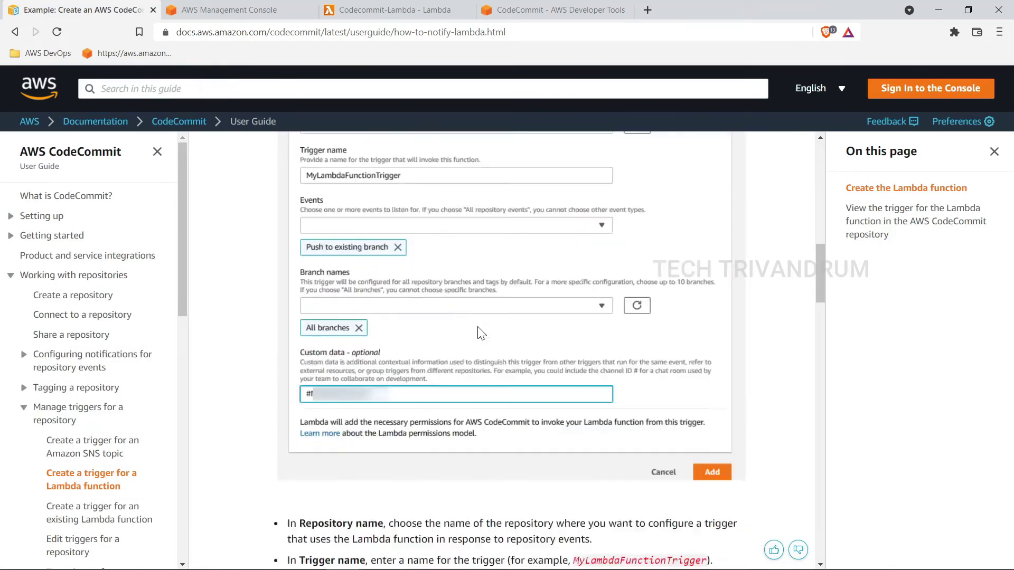
{"action": "scroll", "coordinate": [465, 333], "scroll_direction": "up", "scroll_amount": 1}
{"action": "scroll", "coordinate": [465, 324], "scroll_direction": "down", "scroll_amount": 8}
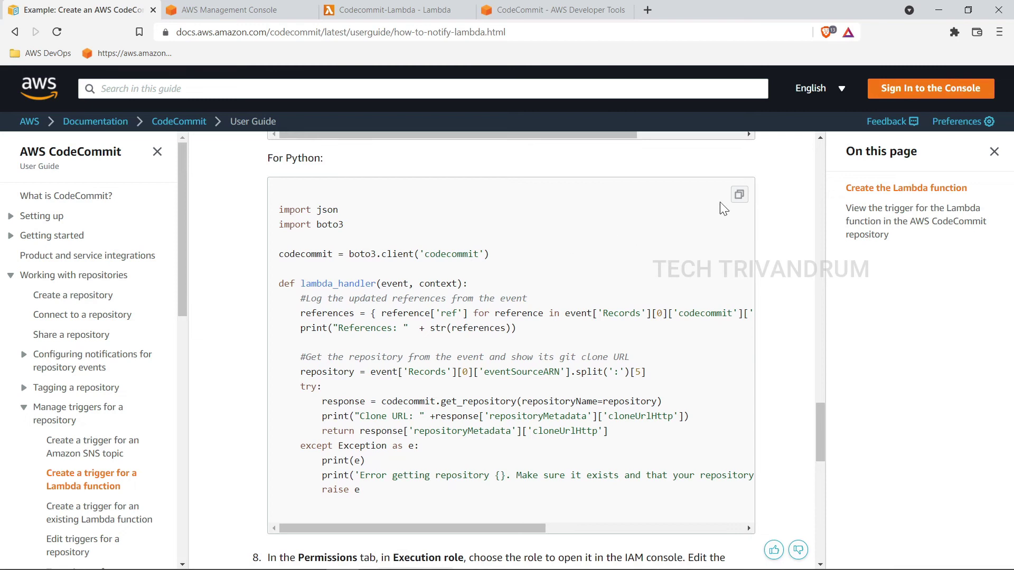
{"action": "left_click", "coordinate": [738, 201]}
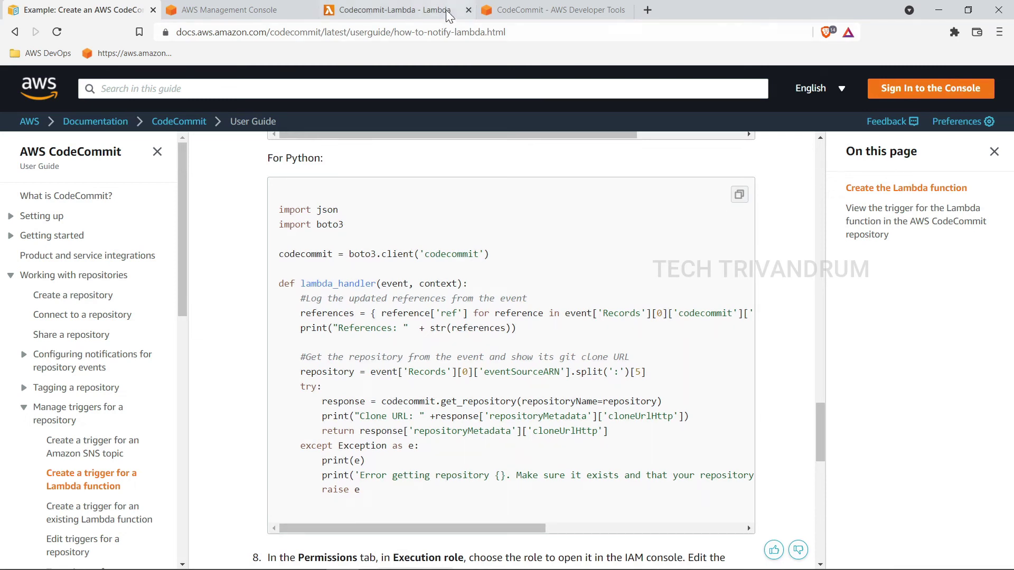
- Replace the default code in lambda_function with the copied Python sample and remove the extra blank line at its end
{"action": "left_click", "coordinate": [397, 12]}
{"action": "left_click_drag", "start_coordinate": [238, 359], "coordinate": [237, 295]}
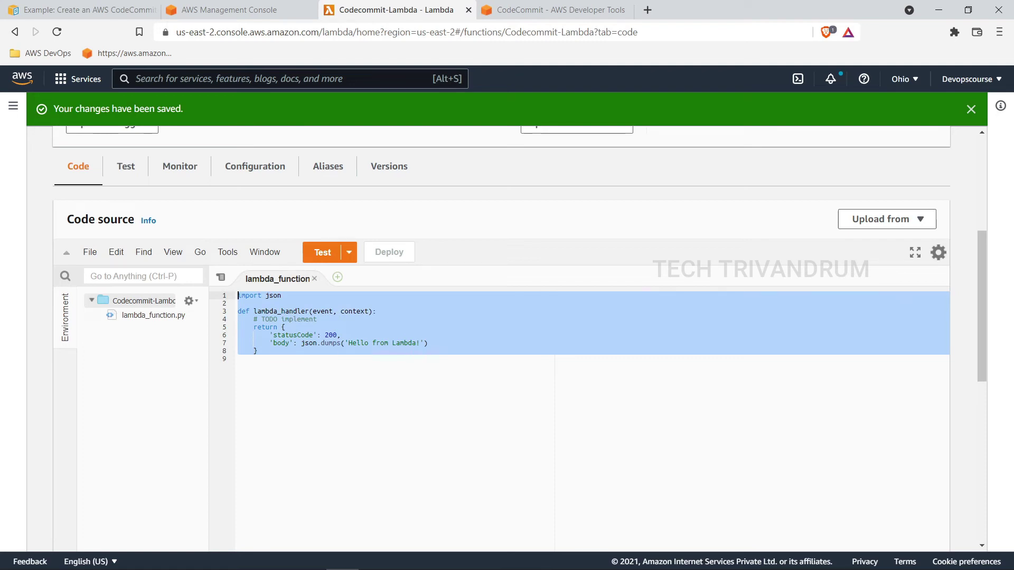
{"action": "key", "text": "ctrl+v"}
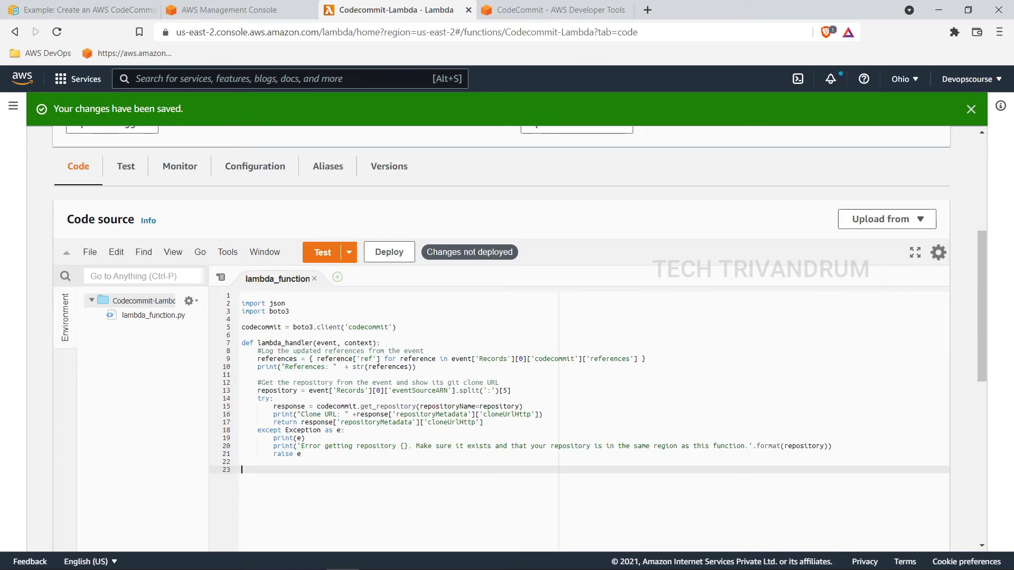
{"action": "key", "text": "BackSpace"}
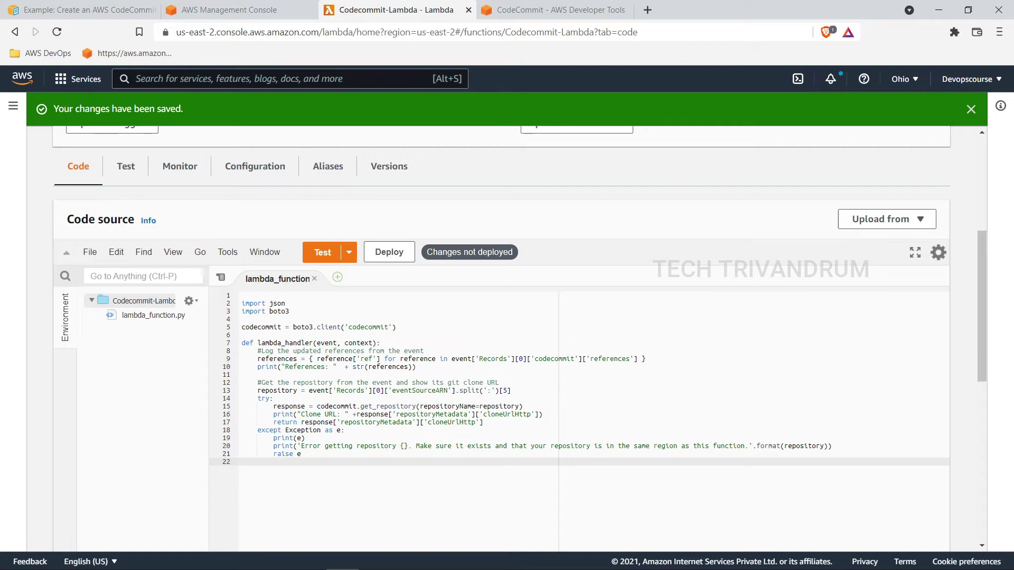
- Examine the lambda_handler definition and the line that prints the references
{"action": "left_click", "coordinate": [352, 342]}
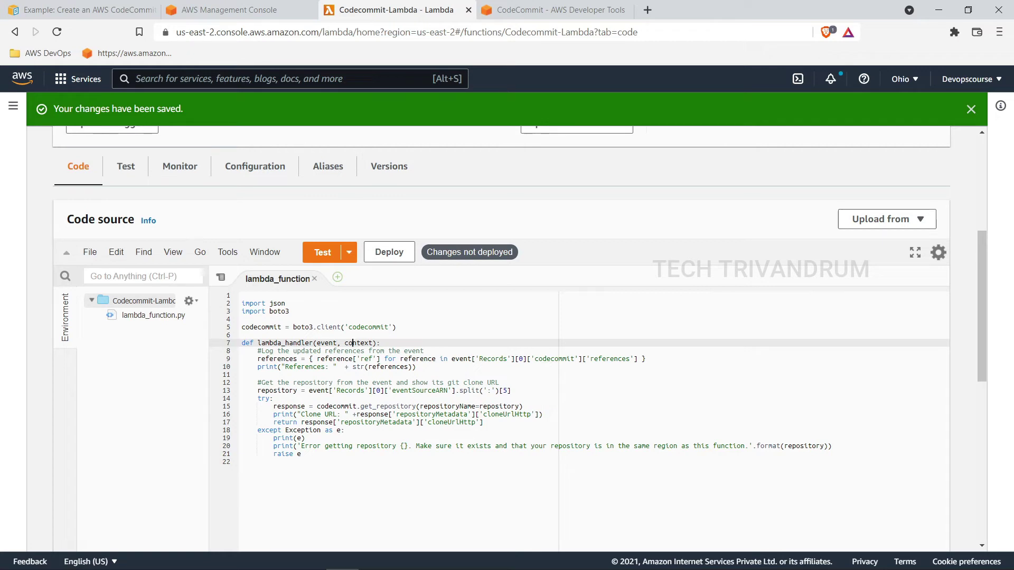
{"action": "left_click_drag", "start_coordinate": [257, 367], "coordinate": [417, 366]}
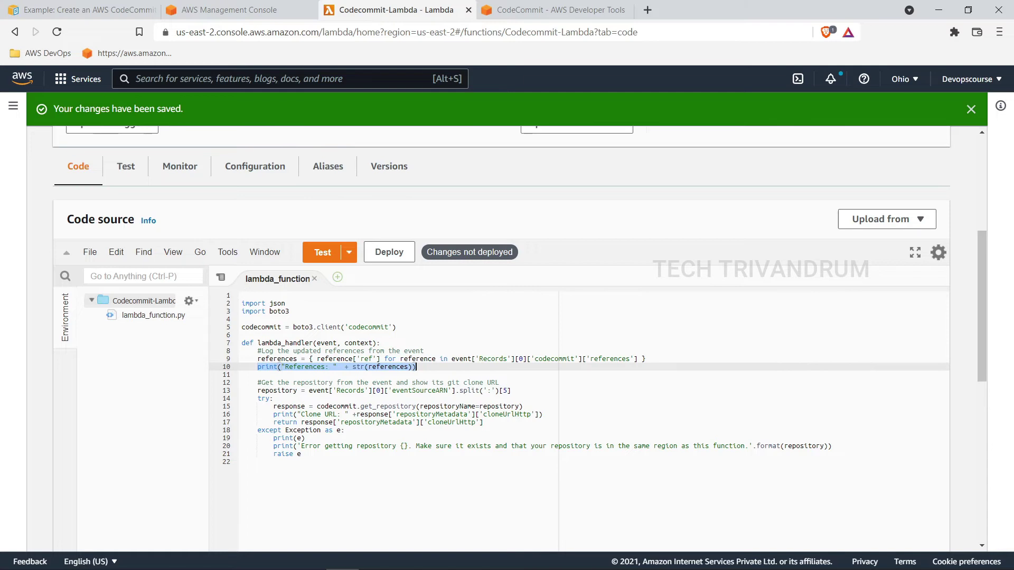
- Review the remaining repository and error-handling code in lambda_function alongside the function overview's CodeCommit trigger and Amazon SNS destination
{"action": "scroll", "coordinate": [501, 317], "scroll_direction": "down", "scroll_amount": 1}
{"action": "left_click", "coordinate": [242, 418]}
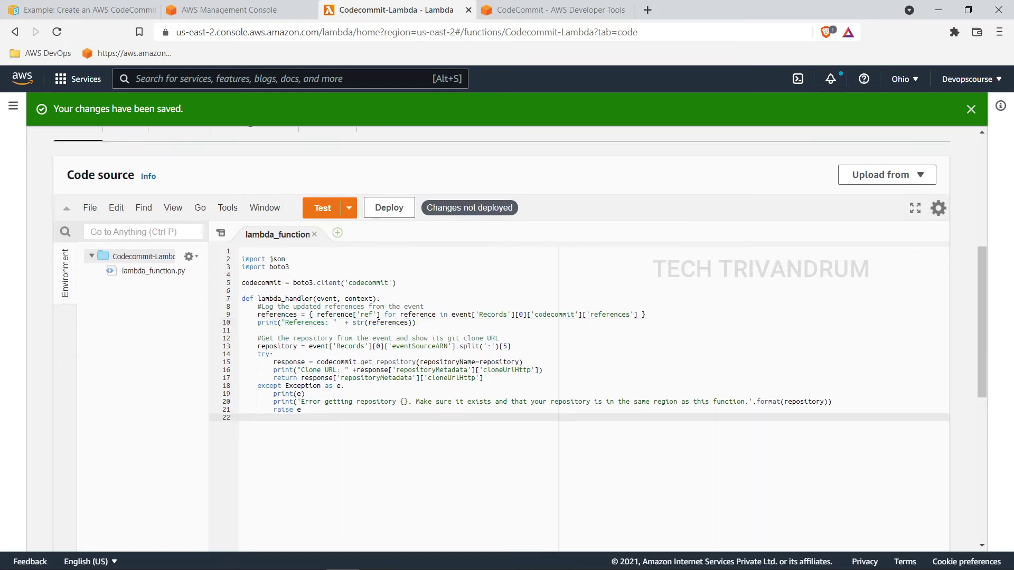
{"action": "scroll", "coordinate": [502, 317], "scroll_direction": "up", "scroll_amount": 6}
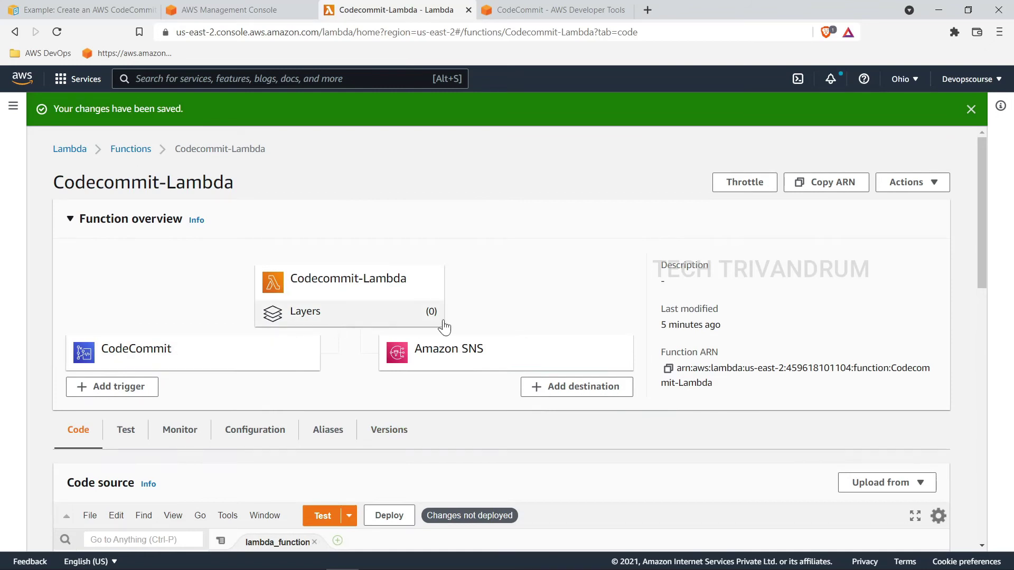
{"action": "scroll", "coordinate": [391, 320], "scroll_direction": "down", "scroll_amount": 5}
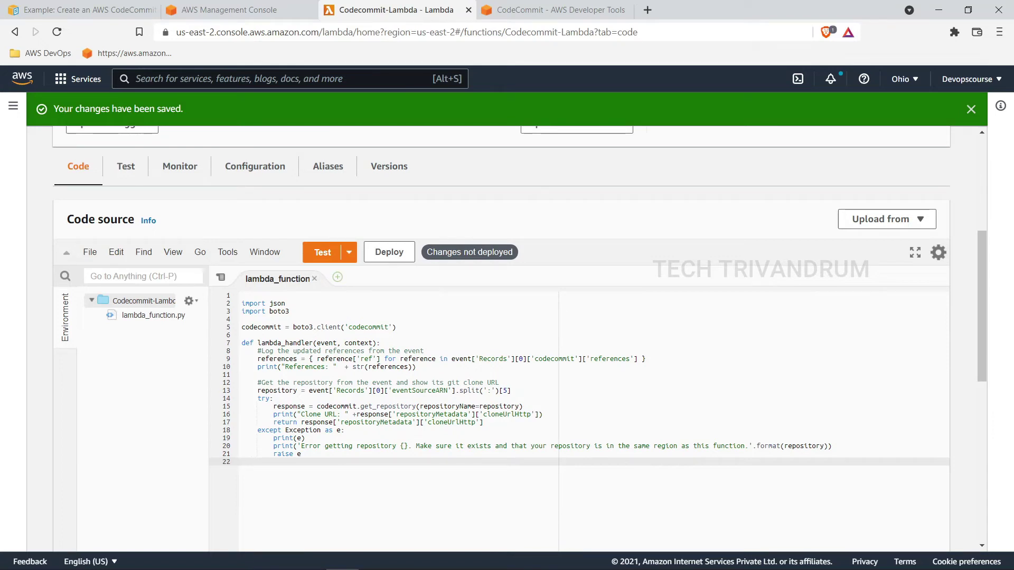
{"action": "scroll", "coordinate": [465, 222], "scroll_direction": "up", "scroll_amount": 3}
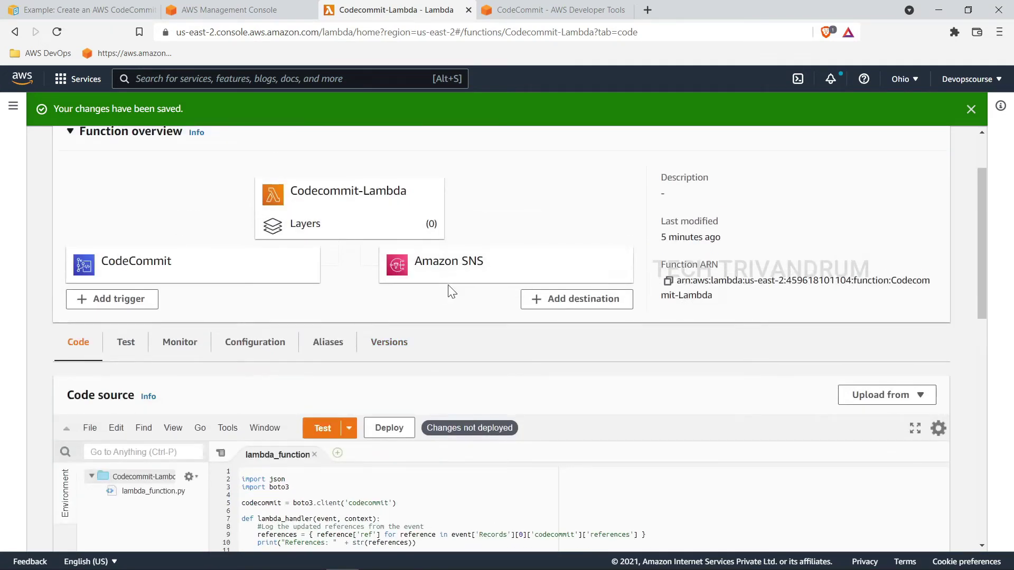
{"action": "scroll", "coordinate": [457, 300], "scroll_direction": "down", "scroll_amount": 4}
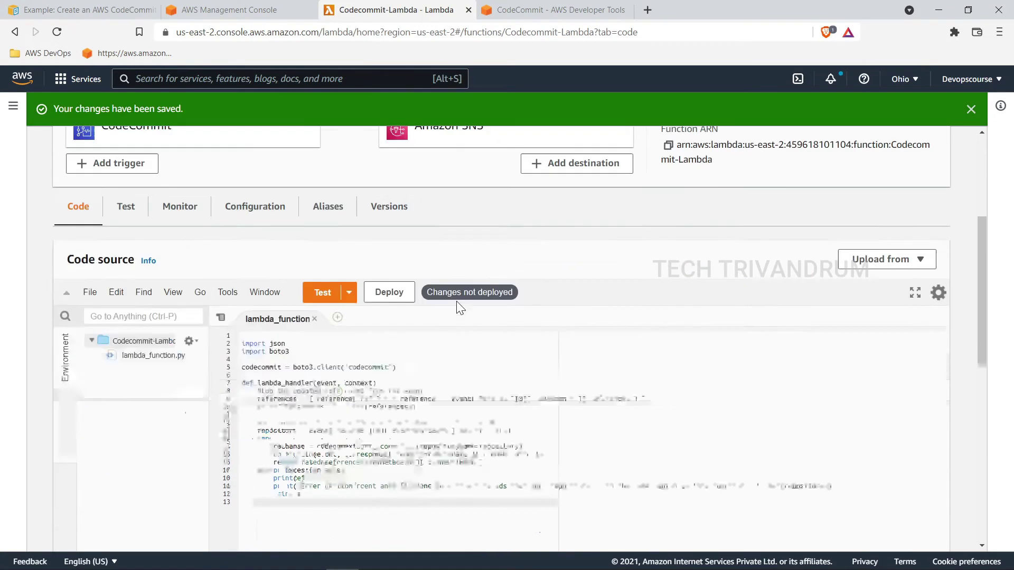
{"action": "scroll", "coordinate": [508, 338], "scroll_direction": "up", "scroll_amount": 5}
{"action": "scroll", "coordinate": [507, 338], "scroll_direction": "down", "scroll_amount": 4}
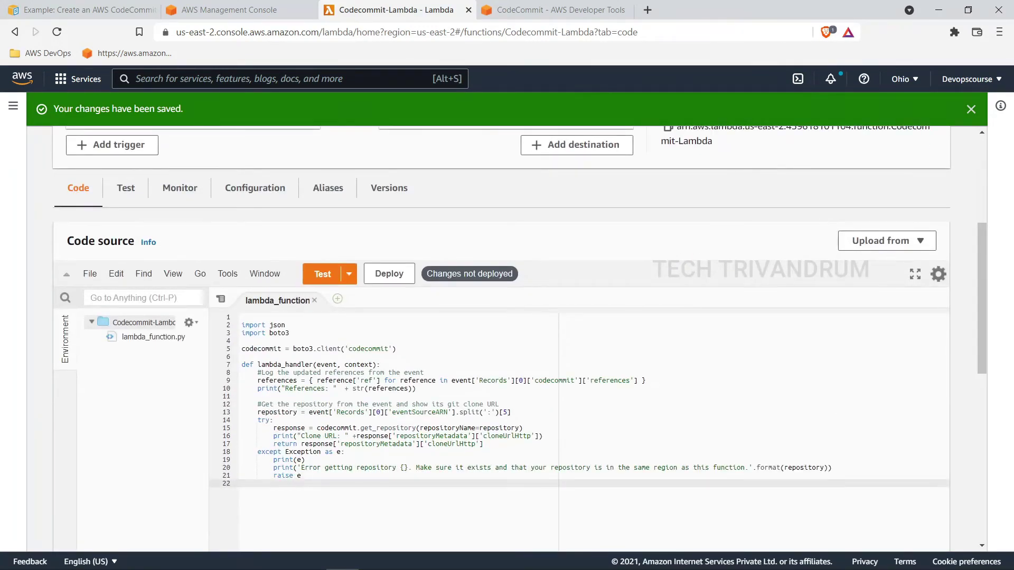
- Save the edited lambda_function file
{"action": "left_click", "coordinate": [90, 274]}
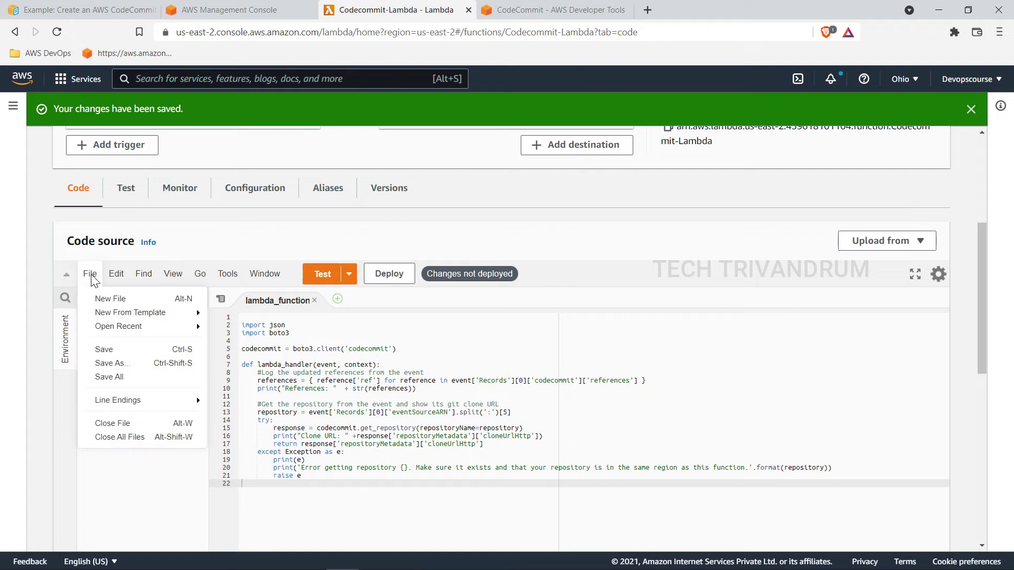
{"action": "left_click", "coordinate": [116, 352]}
- Create a new test event named Test-Code for the function, based on the CodeCommit Repository template
{"action": "scroll", "coordinate": [507, 306], "scroll_direction": "down", "scroll_amount": 1}
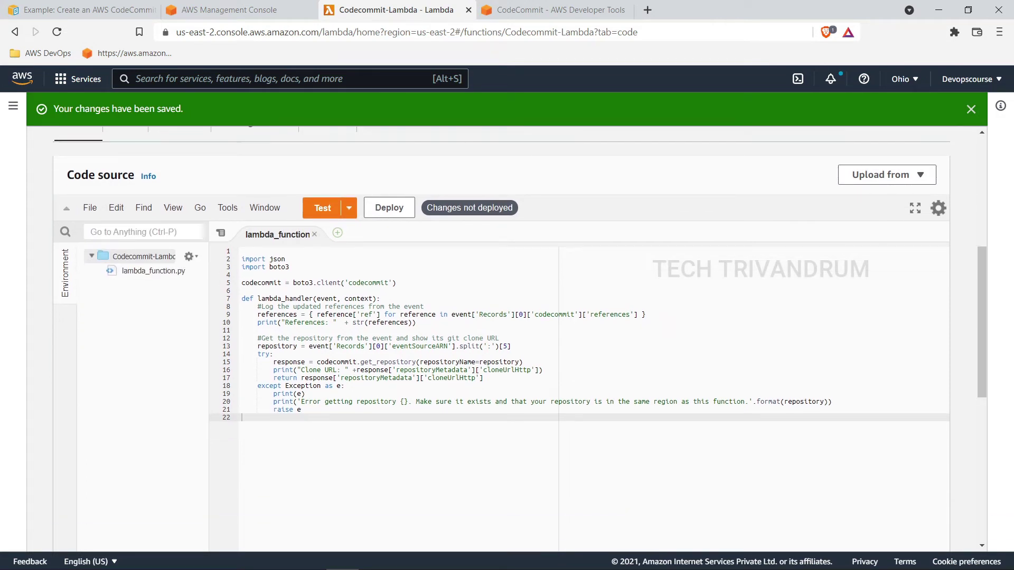
{"action": "left_click", "coordinate": [323, 209]}
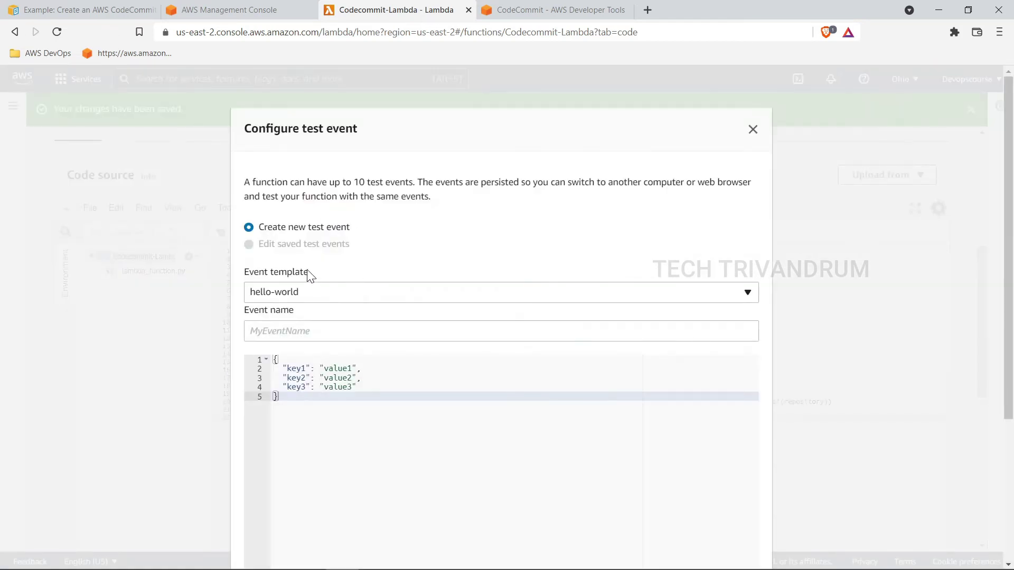
{"action": "left_click", "coordinate": [351, 300]}
{"action": "scroll", "coordinate": [502, 418], "scroll_direction": "down", "scroll_amount": 4}
{"action": "scroll", "coordinate": [341, 443], "scroll_direction": "down", "scroll_amount": 3}
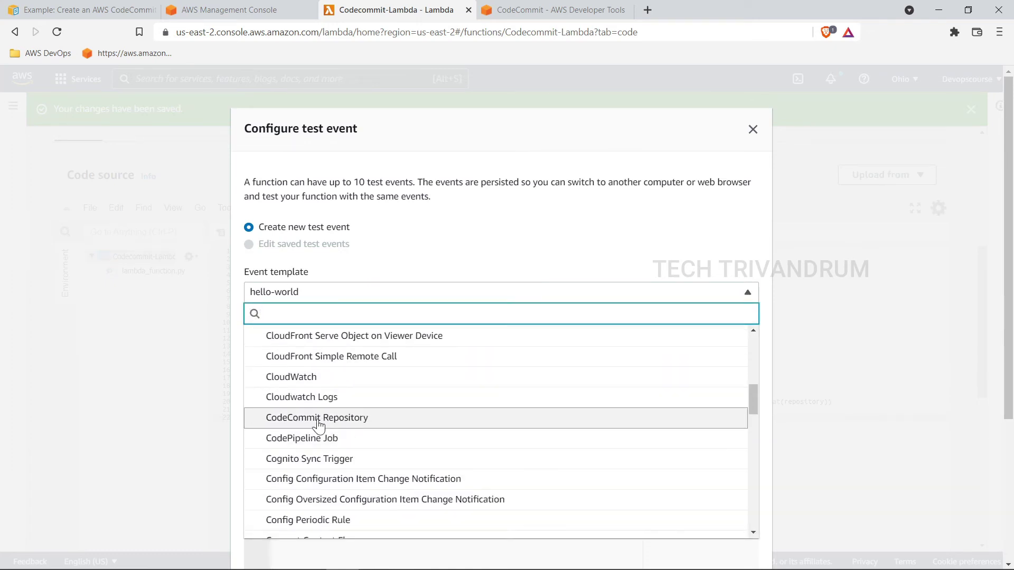
{"action": "left_click", "coordinate": [353, 421]}
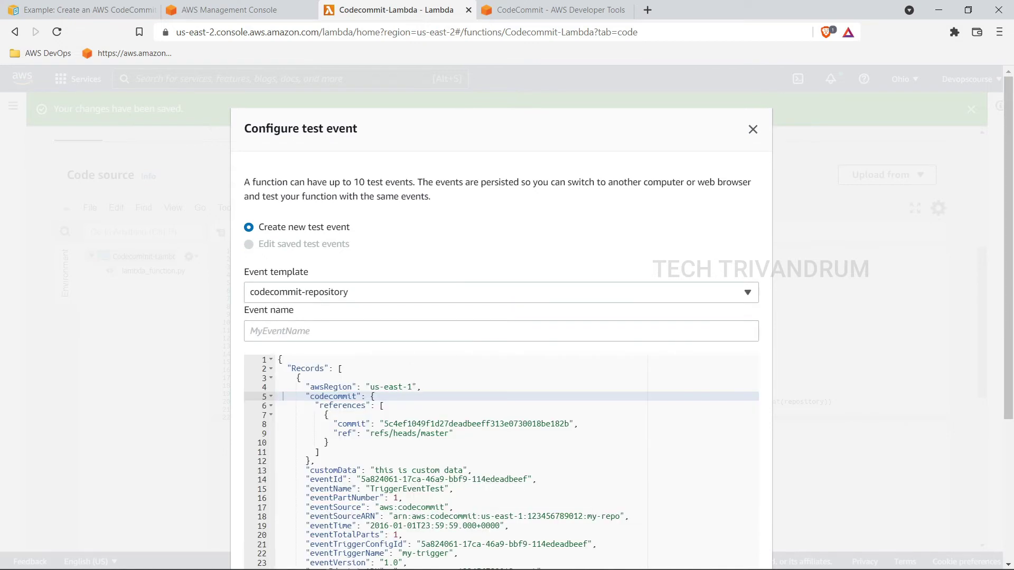
{"action": "scroll", "coordinate": [502, 328], "scroll_direction": "down", "scroll_amount": 1}
{"action": "left_click", "coordinate": [370, 309]}
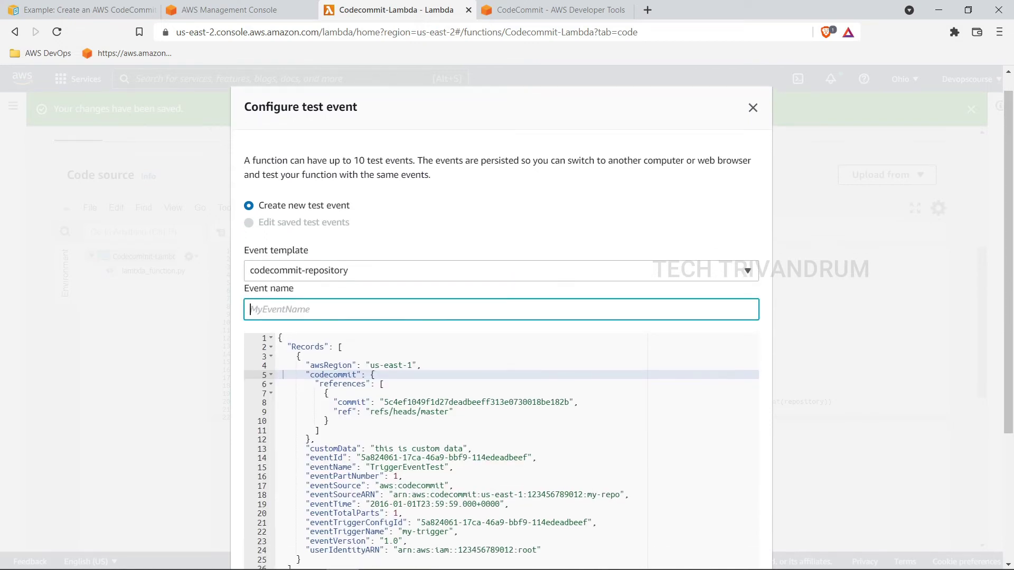
{"action": "type", "text": "Test-Code"}
{"action": "scroll", "coordinate": [502, 327], "scroll_direction": "down", "scroll_amount": 4}
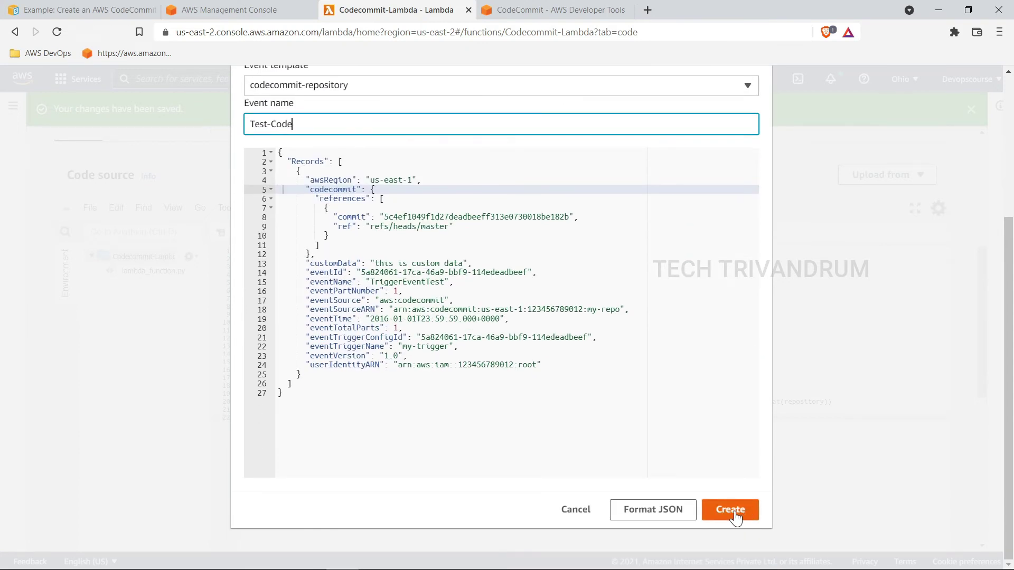
{"action": "left_click", "coordinate": [731, 510]}
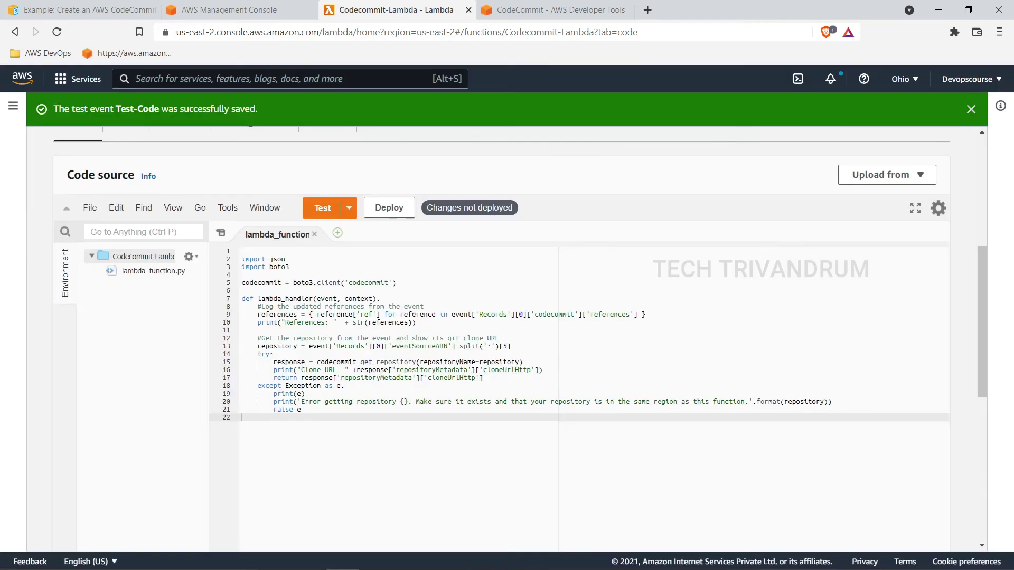
- Review the saved Test-Code event's JSON and run the function with that event
{"action": "scroll", "coordinate": [187, 280], "scroll_direction": "up", "scroll_amount": 2}
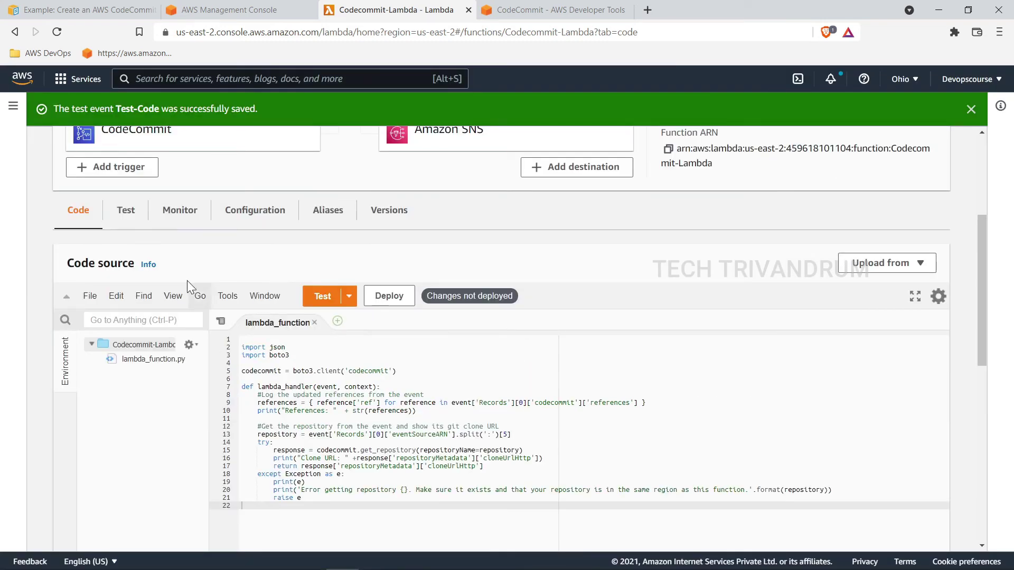
{"action": "left_click", "coordinate": [134, 217]}
{"action": "scroll", "coordinate": [423, 259], "scroll_direction": "down", "scroll_amount": 3}
{"action": "scroll", "coordinate": [581, 306], "scroll_direction": "down", "scroll_amount": 5}
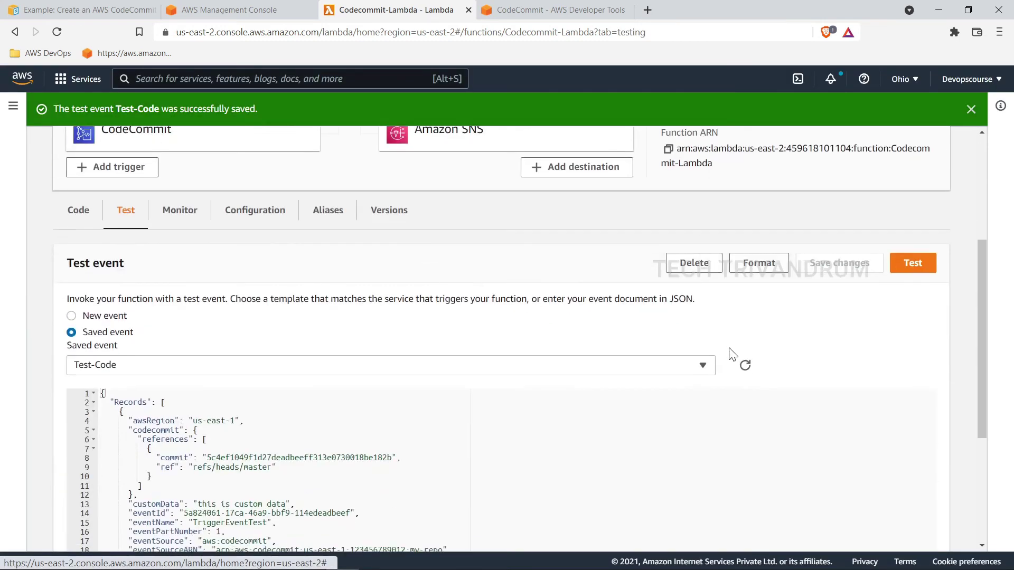
{"action": "scroll", "coordinate": [793, 343], "scroll_direction": "up", "scroll_amount": 4}
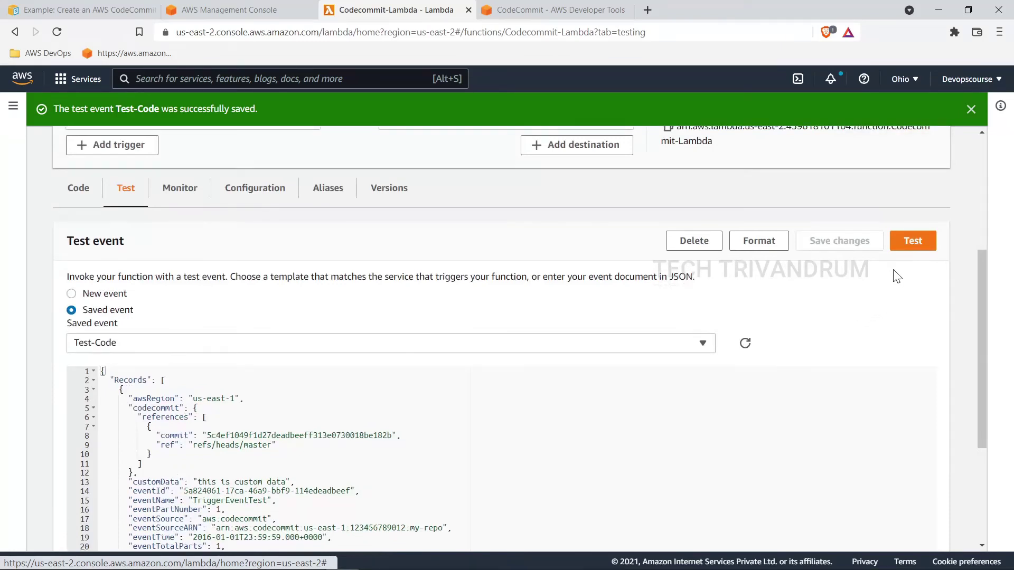
{"action": "left_click", "coordinate": [914, 242]}
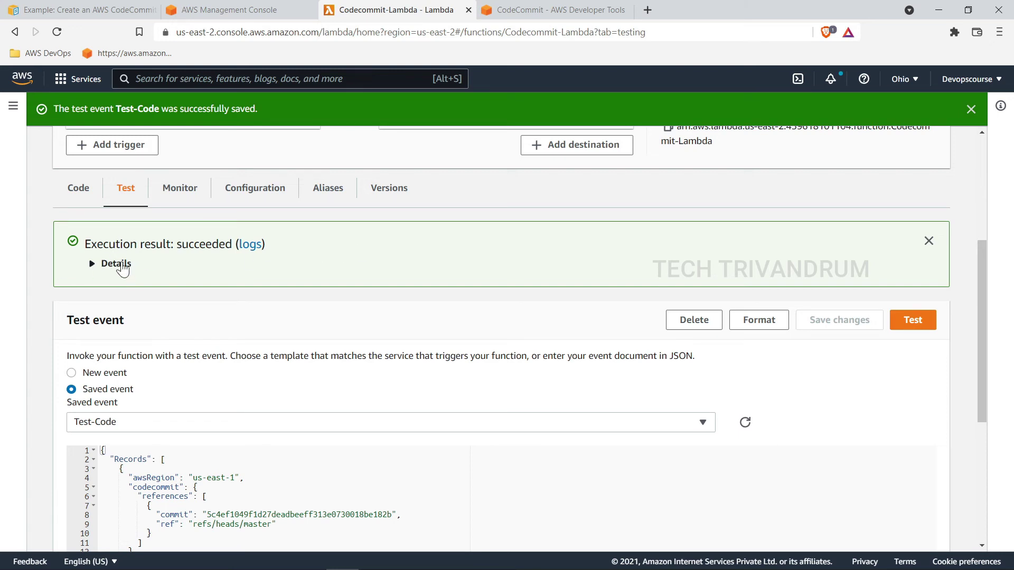
- Expand the execution result's details and examine the summary and log output of the test run
{"action": "left_click", "coordinate": [117, 264]}
{"action": "scroll", "coordinate": [480, 354], "scroll_direction": "down", "scroll_amount": 7}
{"action": "scroll", "coordinate": [480, 354], "scroll_direction": "up", "scroll_amount": 3}
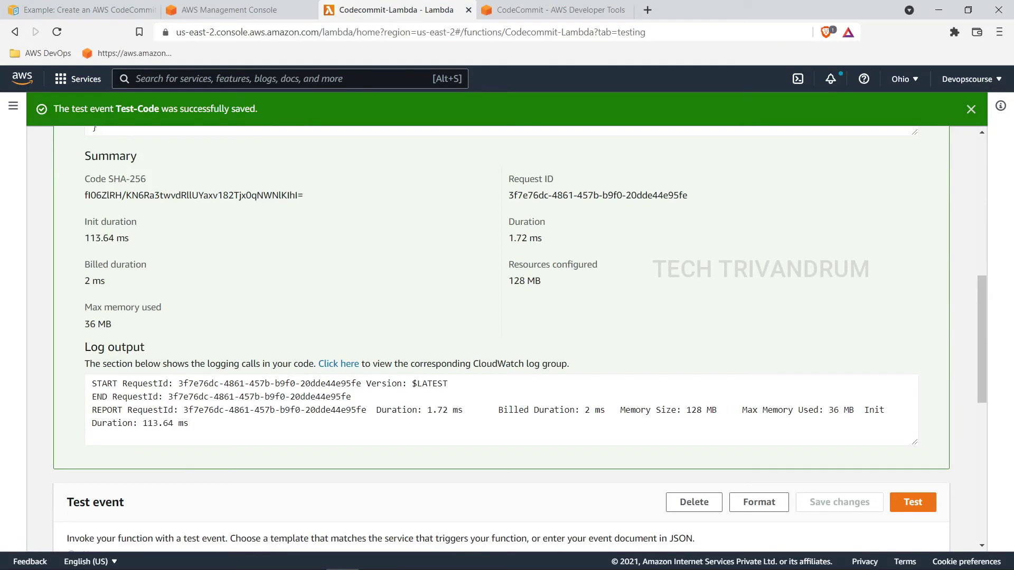
{"action": "scroll", "coordinate": [458, 394], "scroll_direction": "up", "scroll_amount": 10}
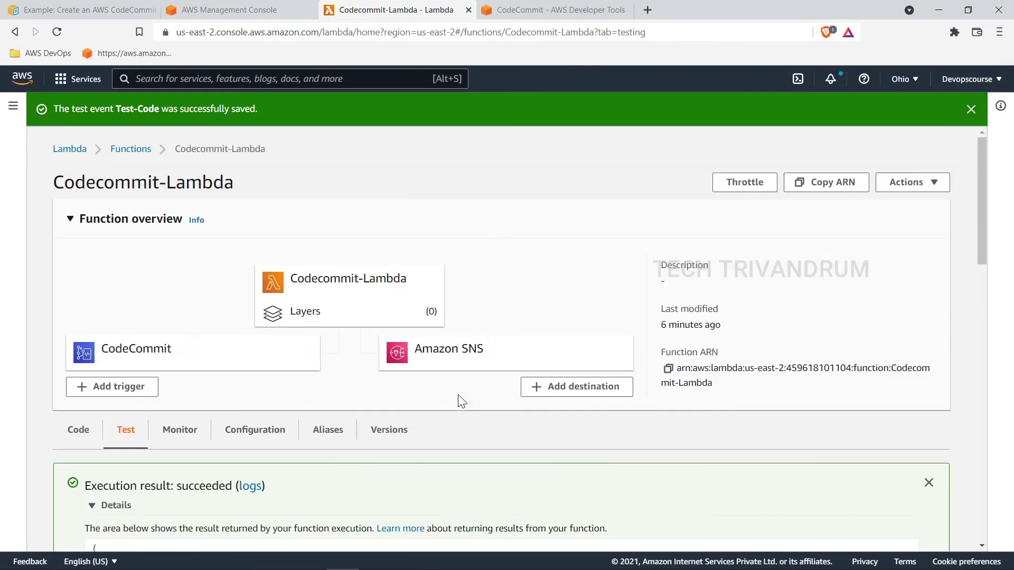